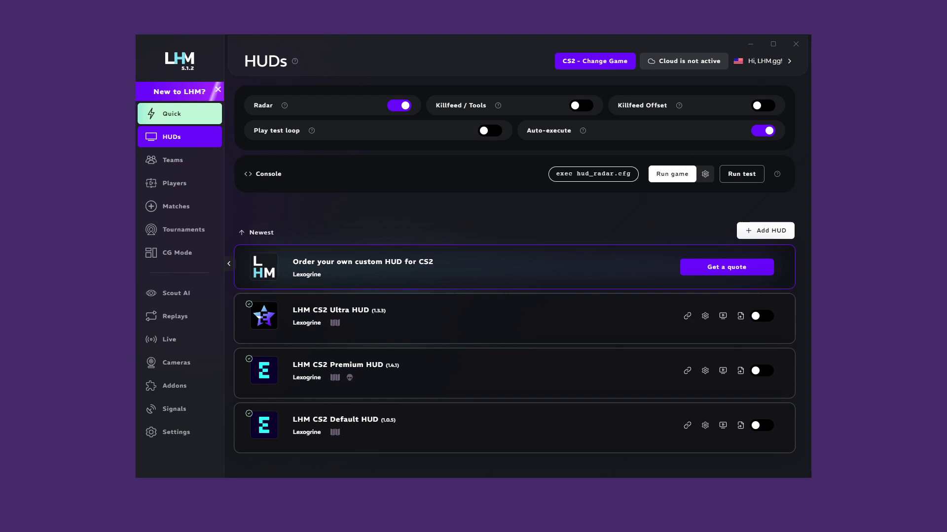
- Switch the managed game from the game picker to Counter-Strike 2
click(593, 59)
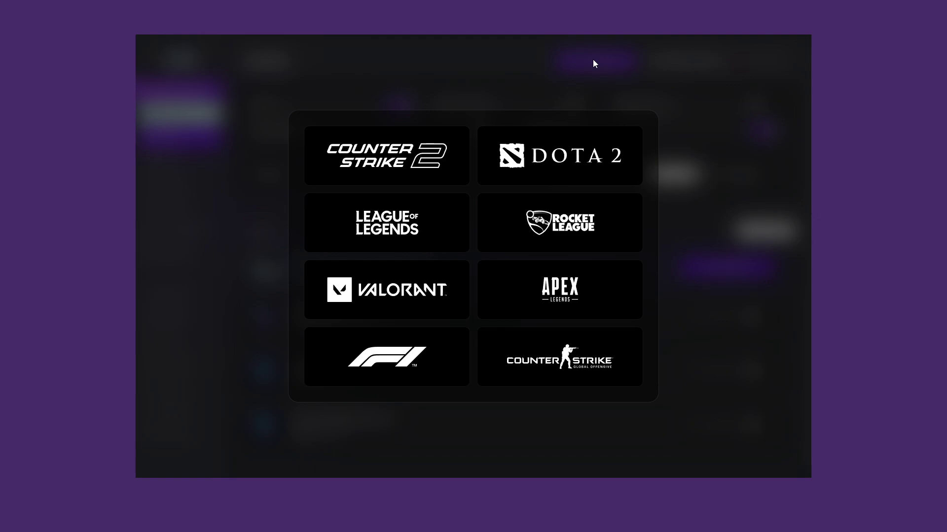
click(397, 163)
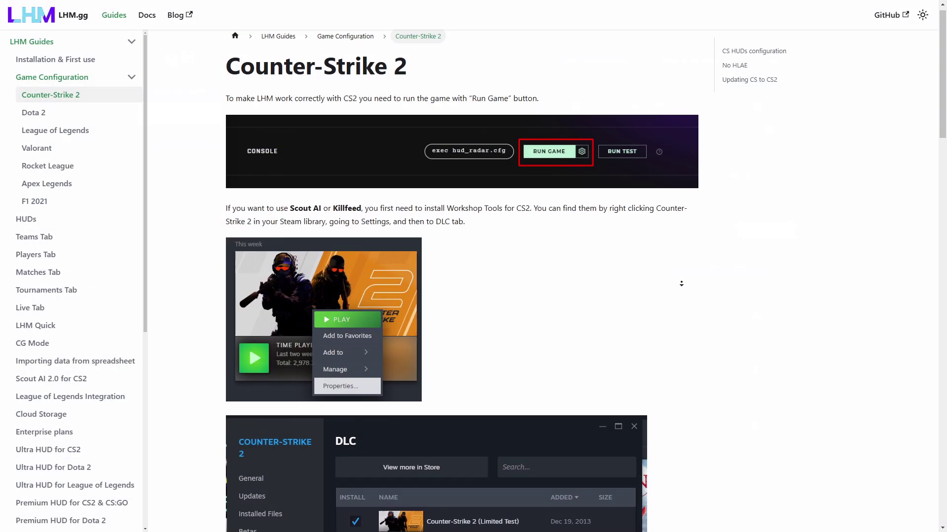
- Scroll through the CS2 configuration guide covering Run Game and Workshop Tools setup
scroll(681, 285, down, 3)
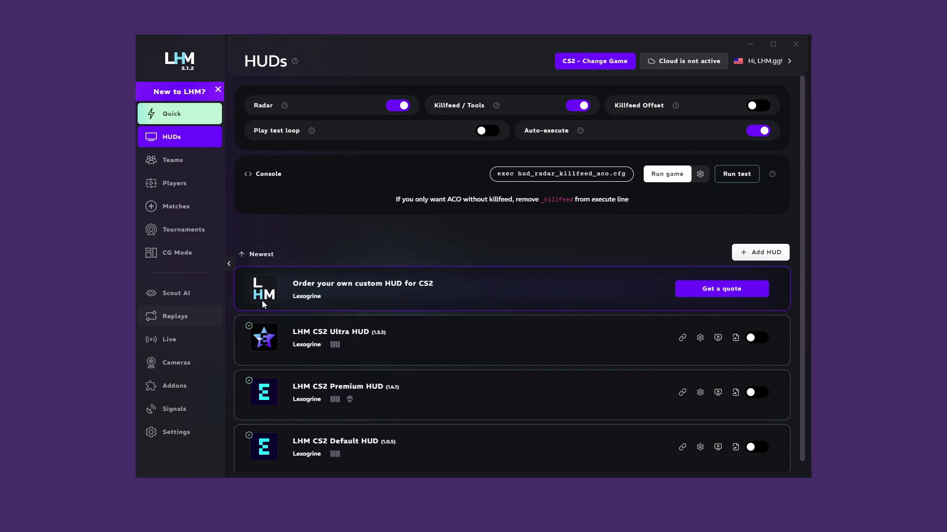
- Start Counter-Strike 2 from the Console panel with the radar and killfeed config
click(676, 176)
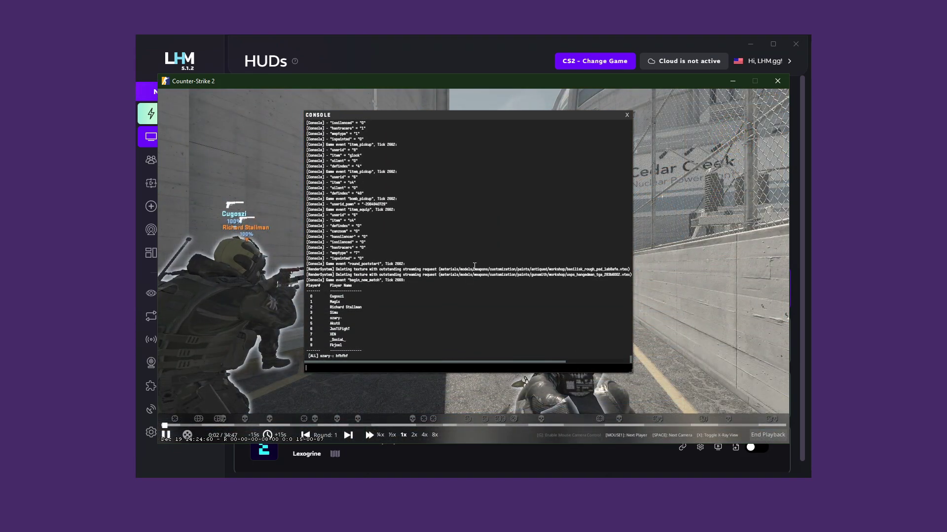
- Close the CS2 console over the demo and bring LHM's HUDs page back in front
key(grave)
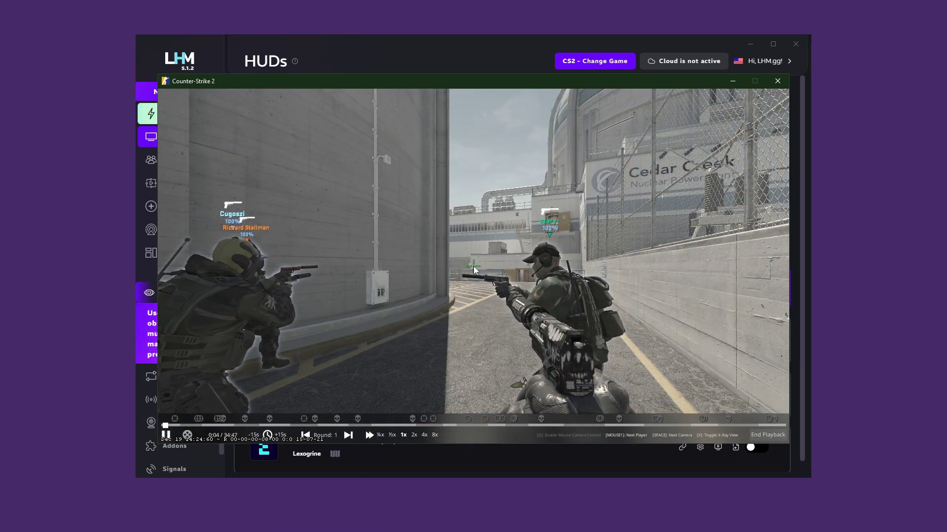
click(445, 42)
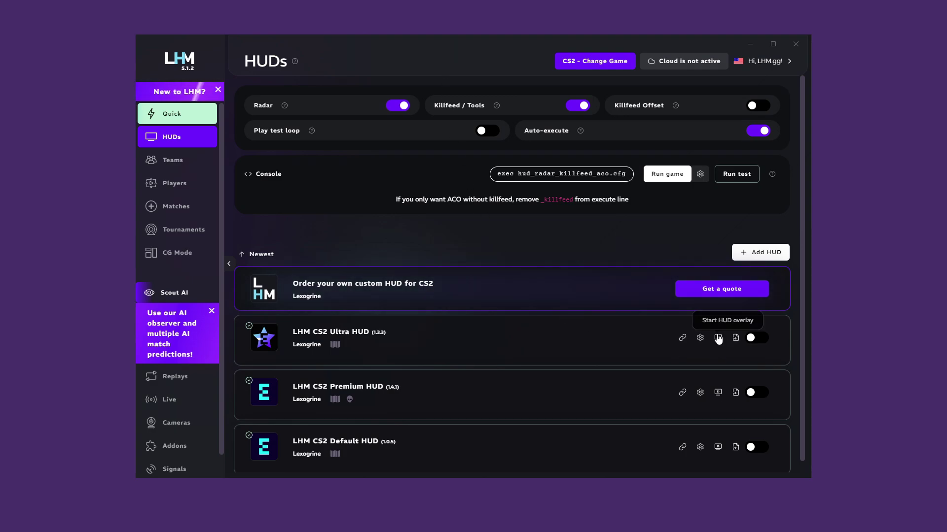
- Start the LHM CS2 Ultra HUD overlay and cycle through seven spectated players
click(750, 44)
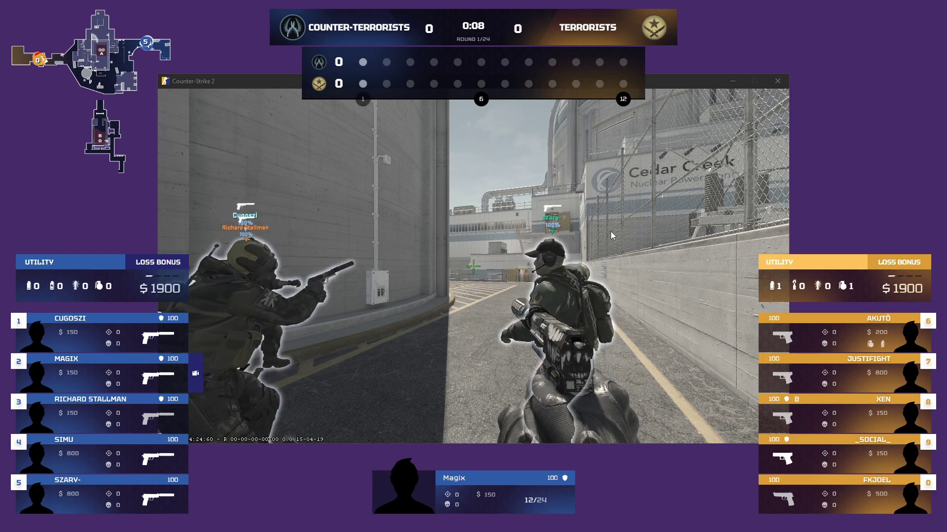
click(610, 232)
click(610, 232)
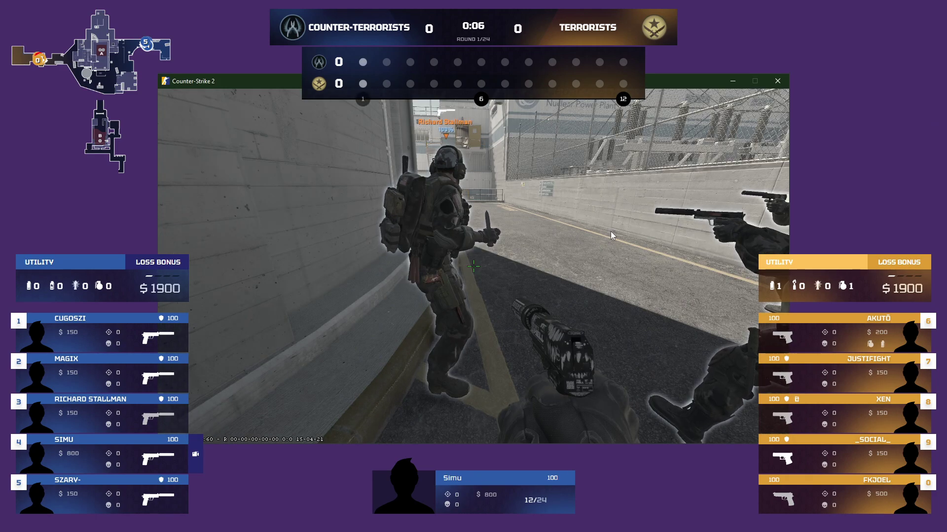
click(610, 231)
click(610, 232)
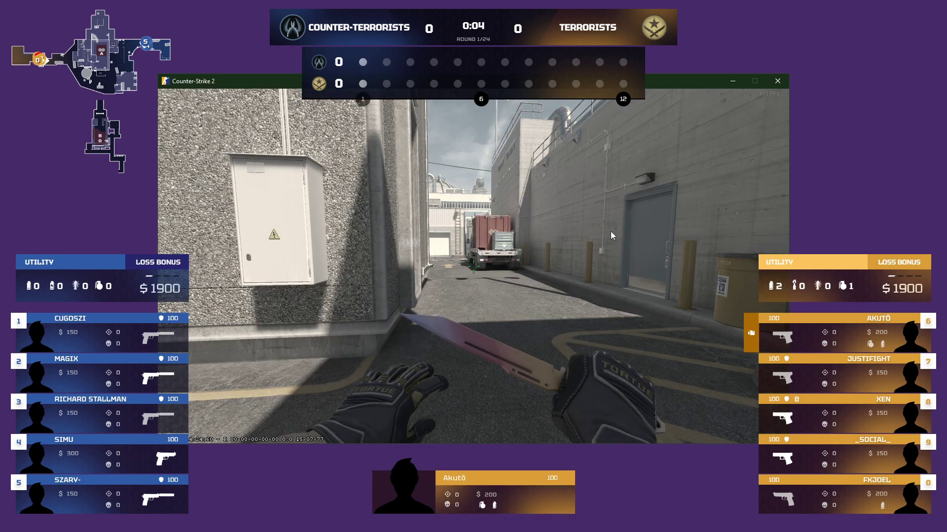
click(611, 232)
click(610, 231)
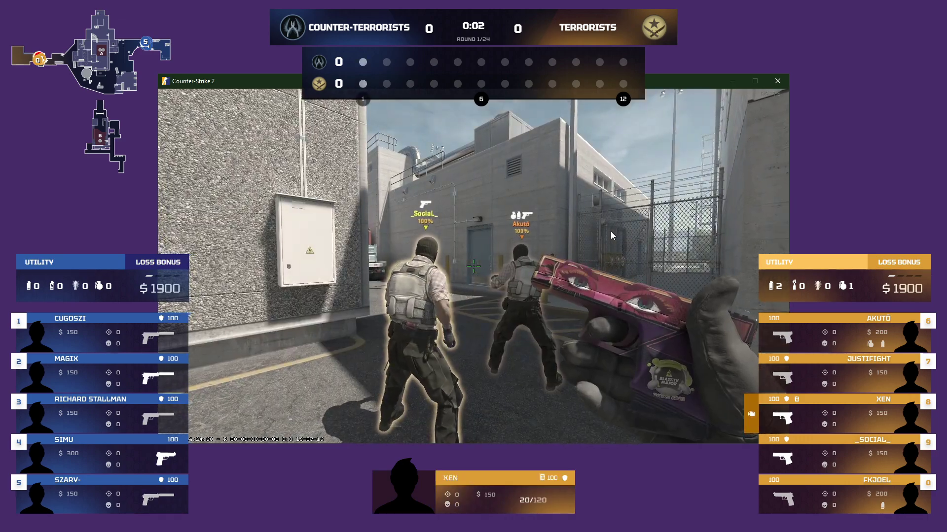
click(611, 232)
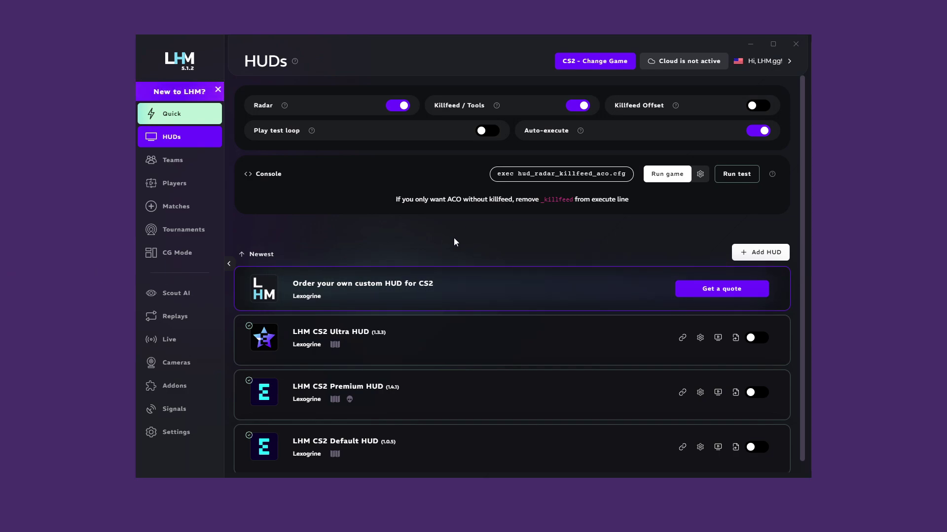
- On the Teams page, start a new team named 'Team One' with short name 'ONE'
click(163, 165)
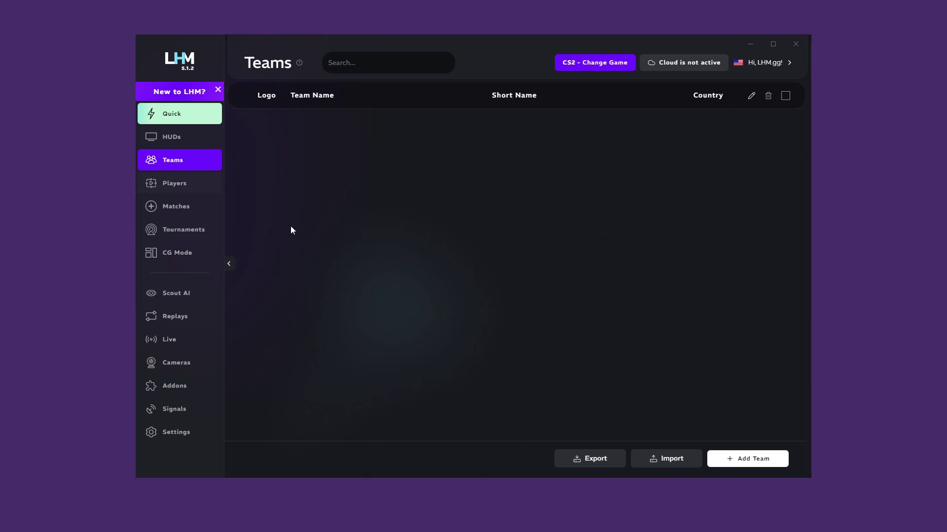
click(747, 459)
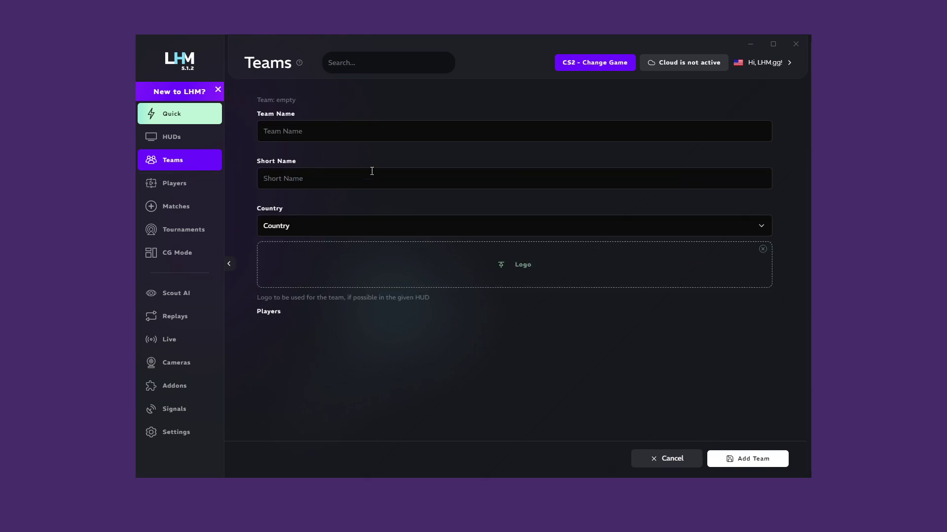
click(316, 132)
text(Te)
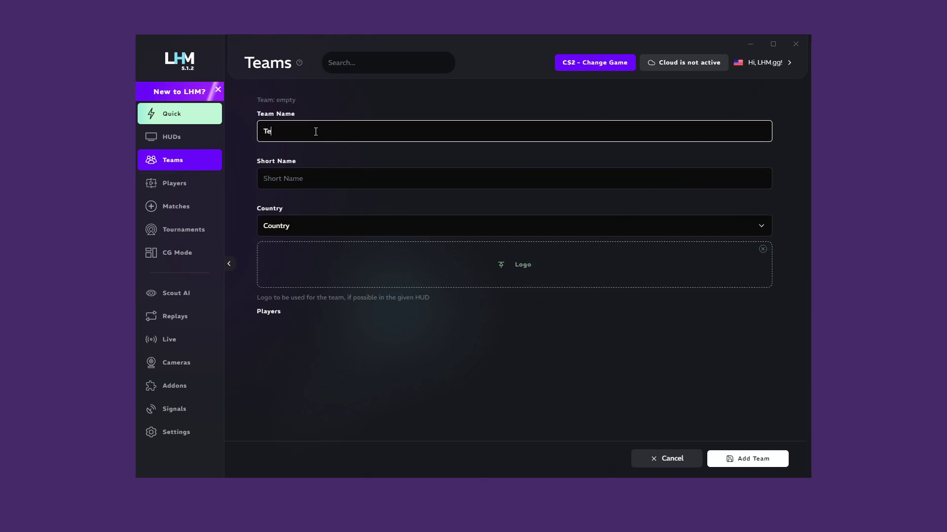
text(am One)
click(299, 178)
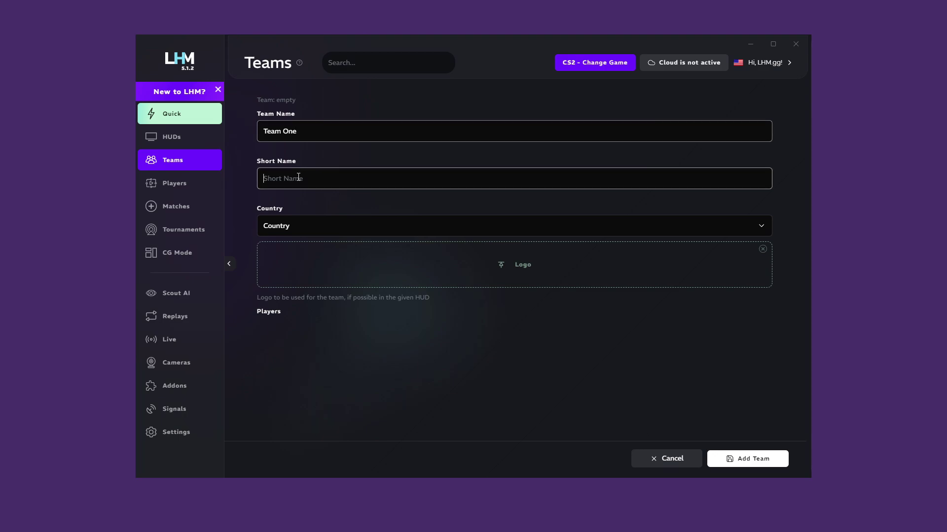
text(ONE)
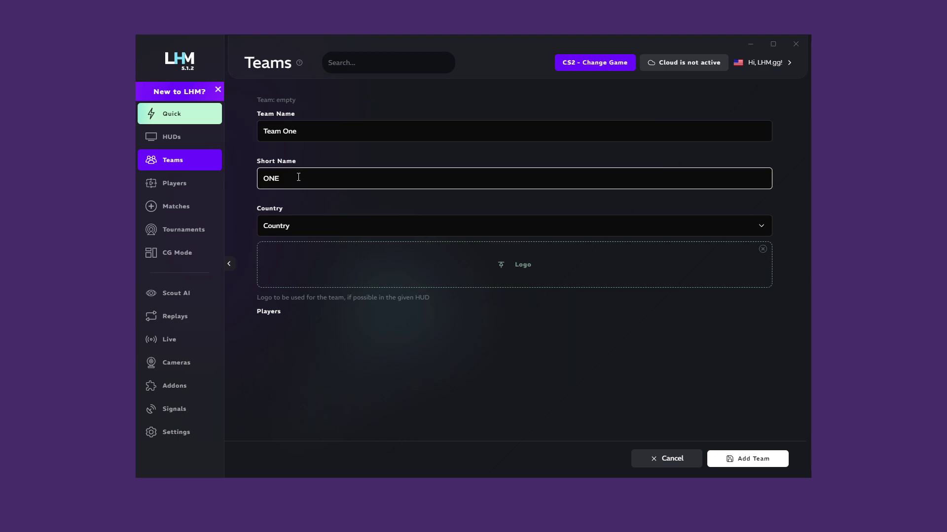
- Set the team's country to Poland, use the 1 image as logo, and save
click(294, 227)
text(po)
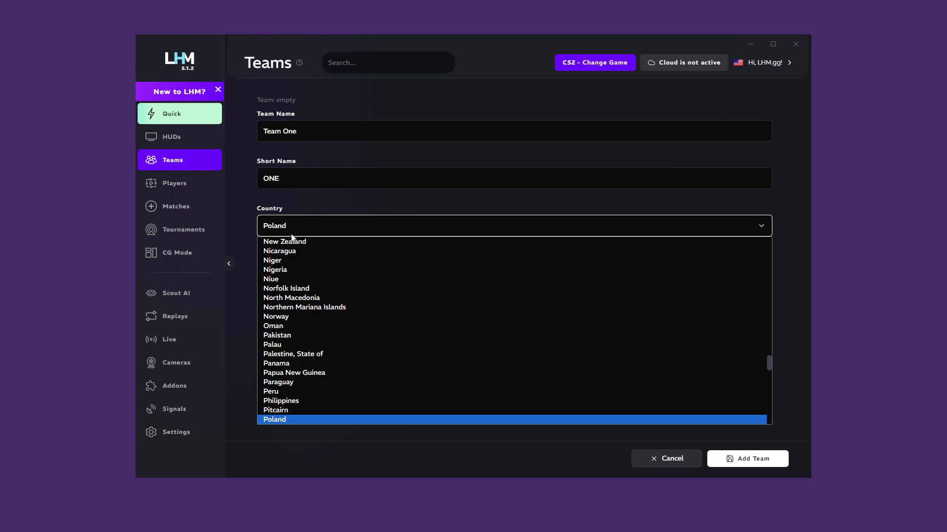
click(285, 420)
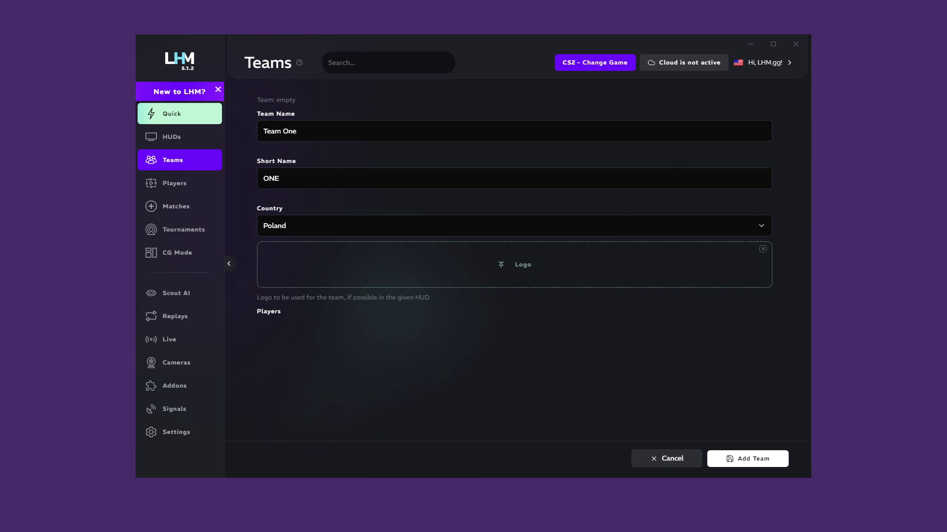
drag(283, 296, 434, 276)
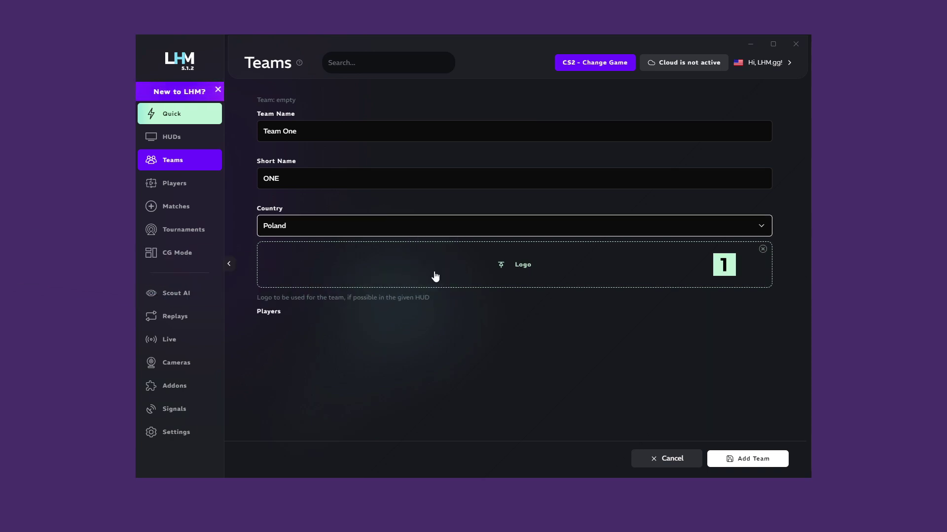
click(743, 461)
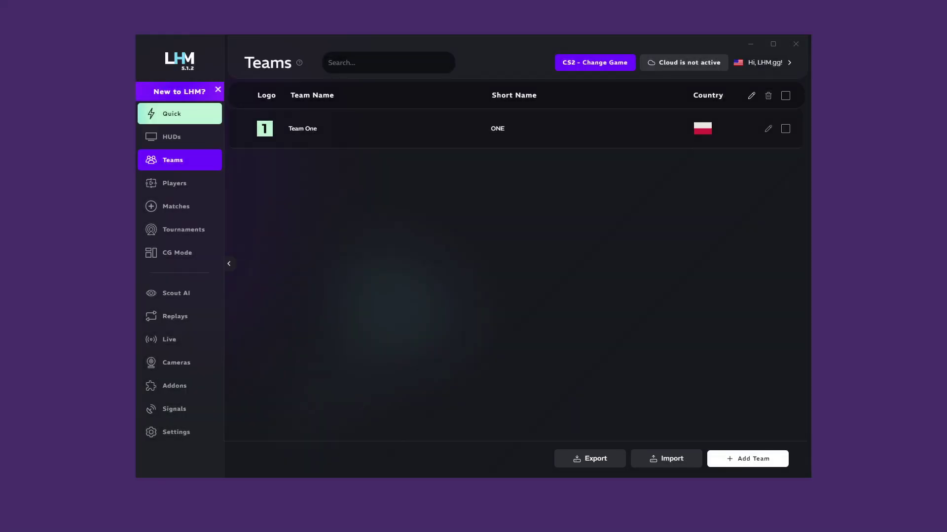
- Load the prepared Excel team file through the Teams page Import dialog
click(670, 458)
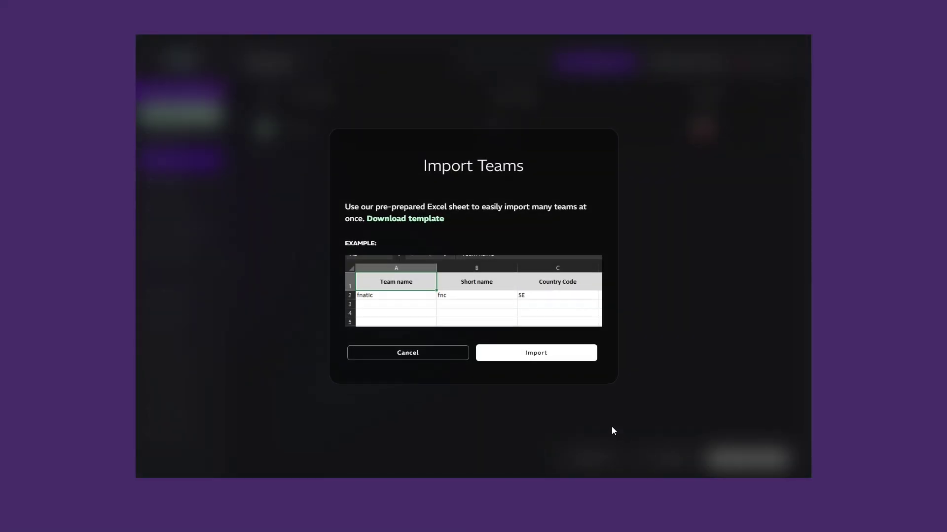
click(542, 360)
click(544, 362)
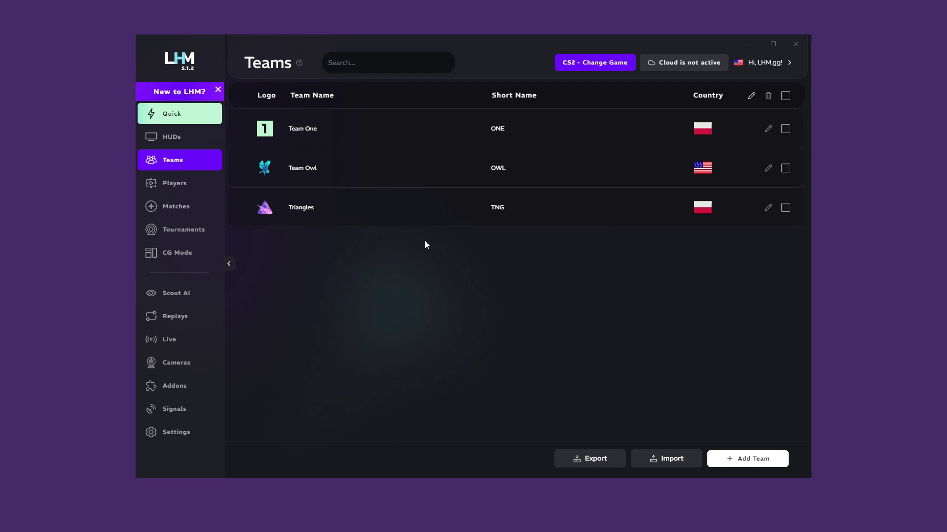
- Start a new player, entering first and last name and the nickname 'Player One'
click(185, 191)
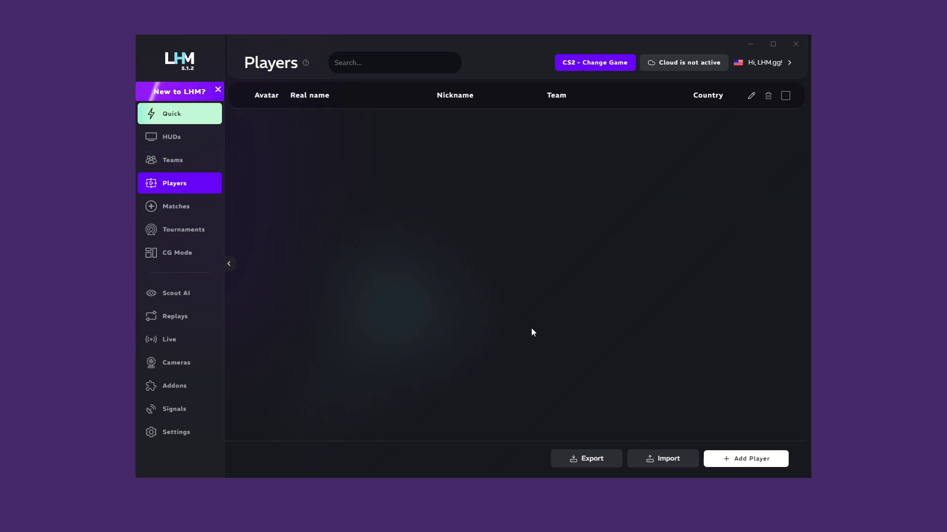
click(729, 459)
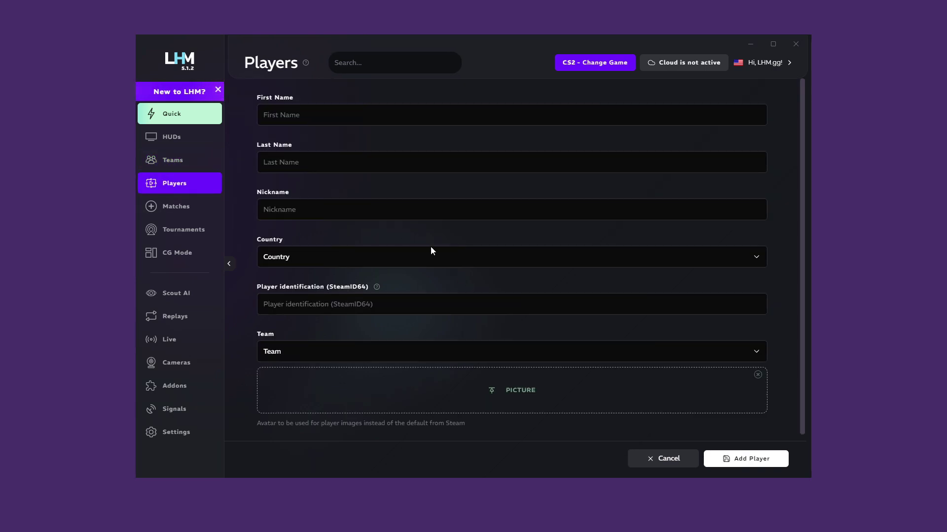
click(318, 113)
text(John)
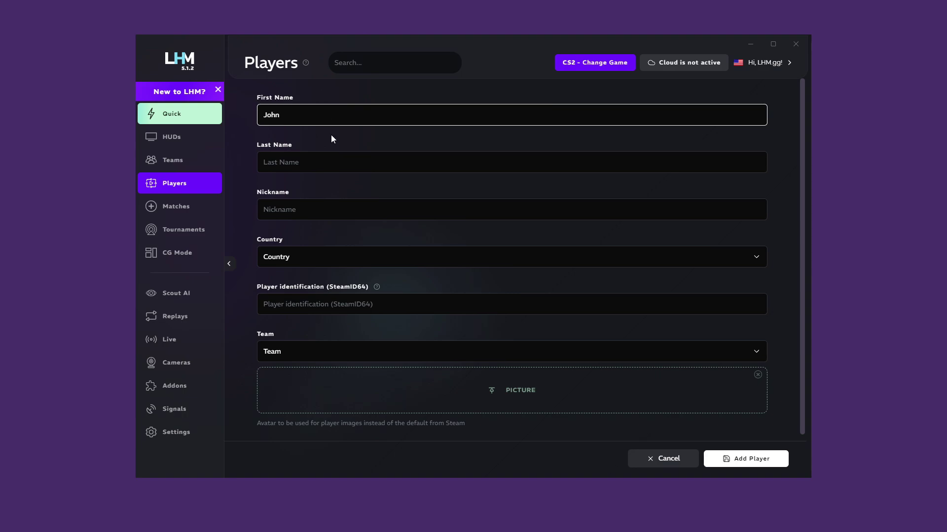
click(317, 159)
text(Kowalski)
click(303, 211)
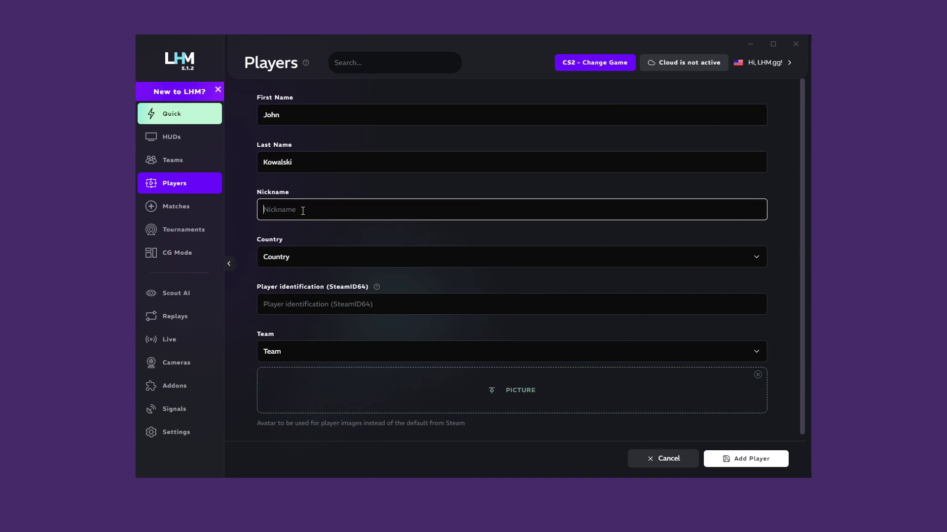
text(Player One)
- Set the player's country to Poland and paste in their SteamID64
click(293, 261)
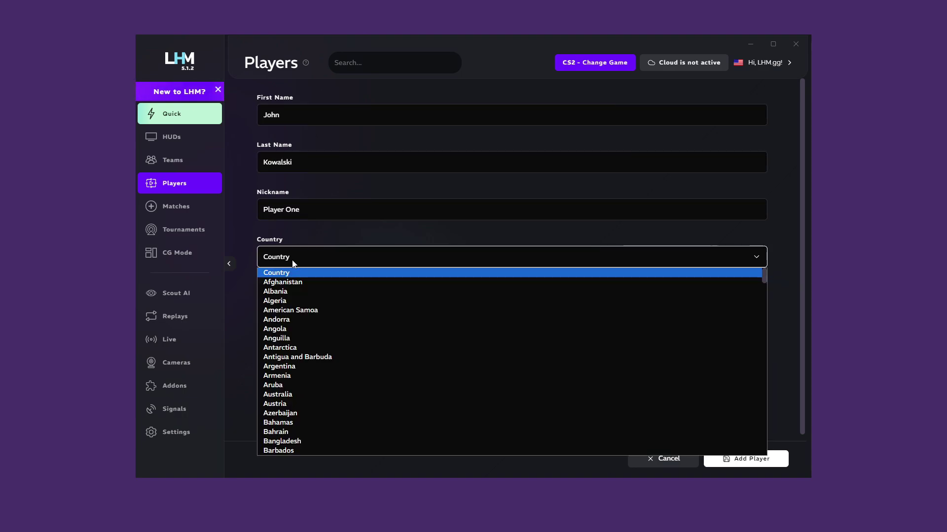
text(pol)
key(Return)
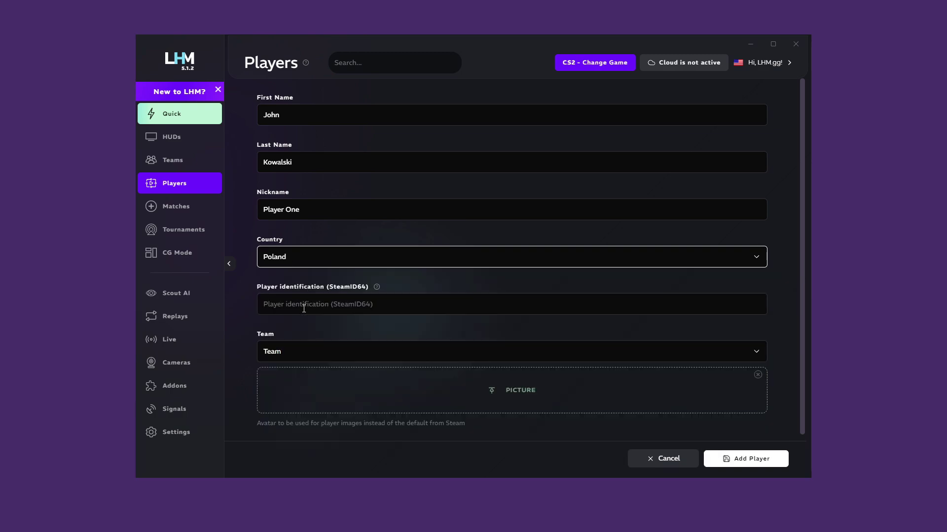
click(304, 309)
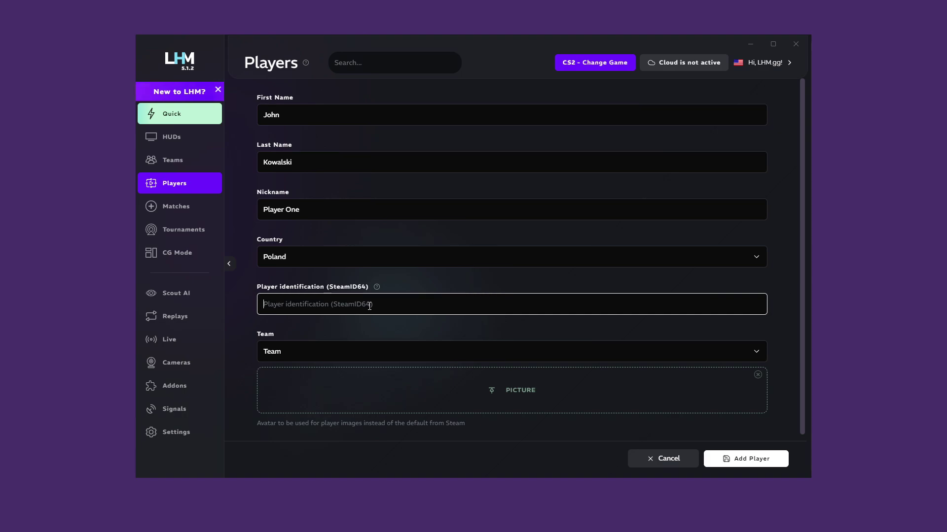
key(ctrl+v)
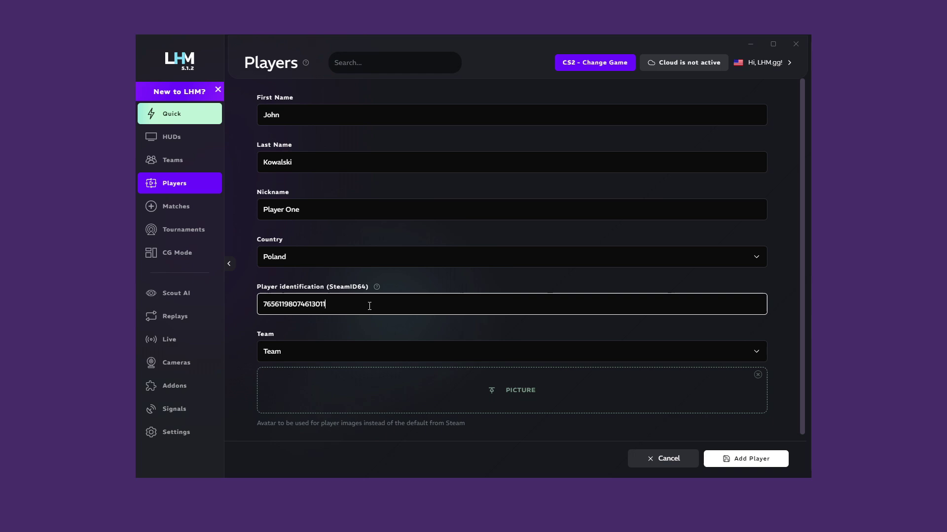
- Assign the player to Team One, add the 1 image as picture, and save
click(342, 351)
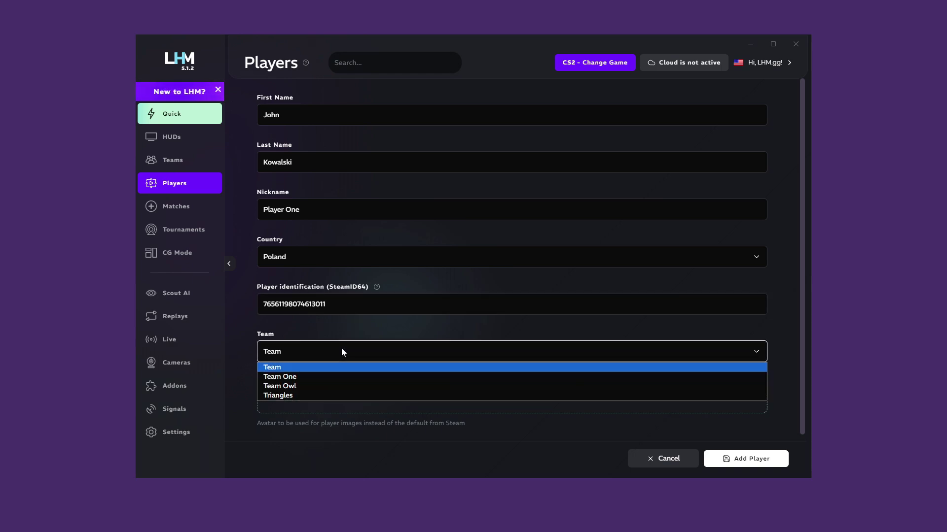
click(327, 376)
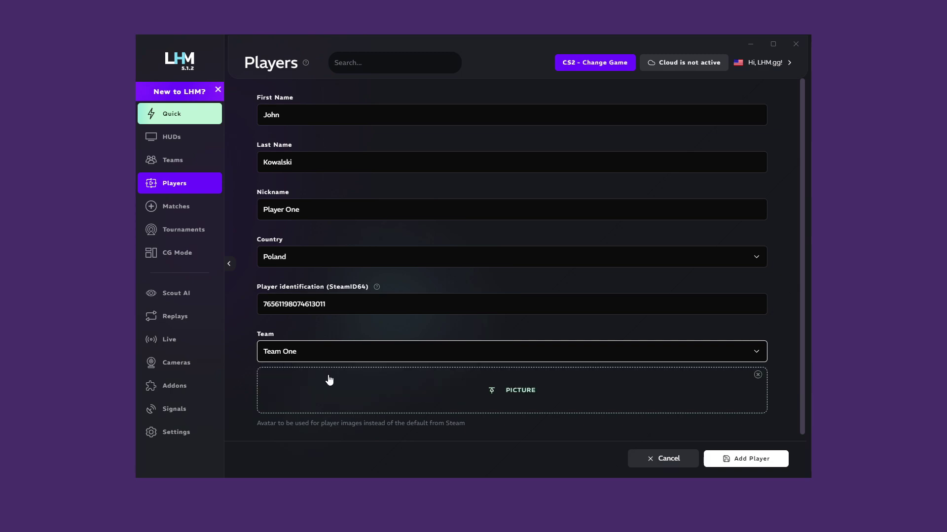
click(328, 379)
drag(205, 456, 395, 398)
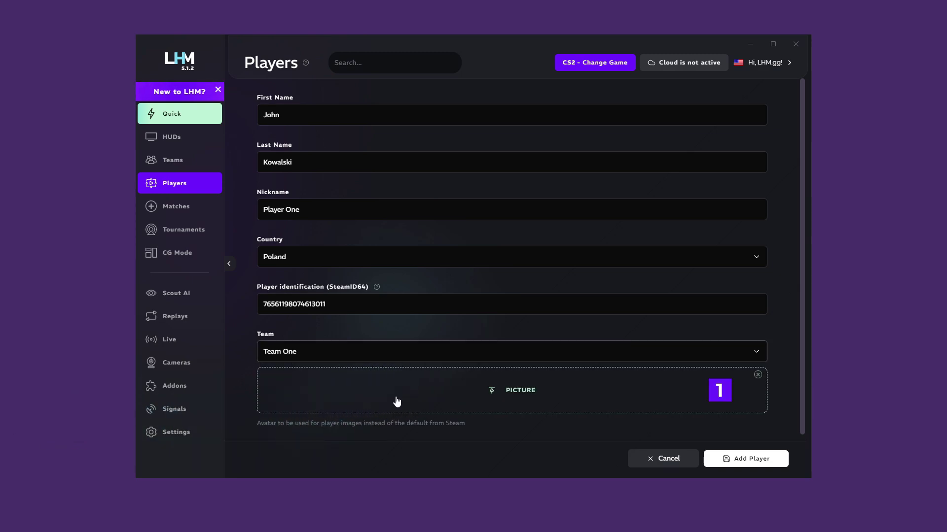
click(745, 462)
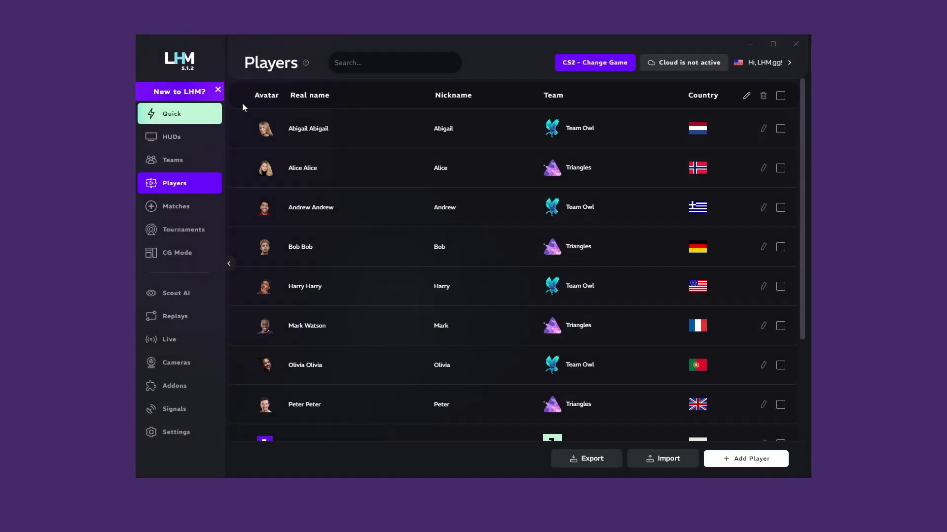
- Open the Matches page from the sidebar, showing the empty Current tab
click(167, 208)
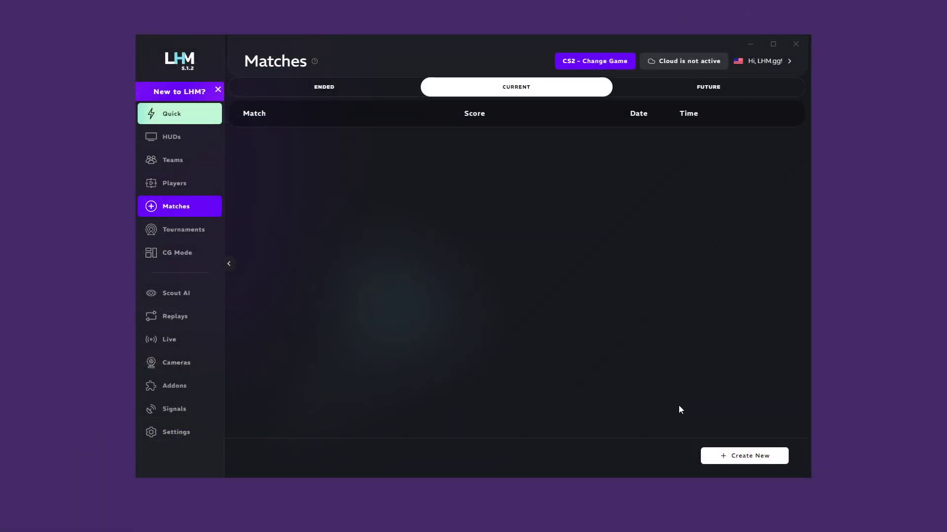
- Create a new match pairing Team One against Triangles
click(740, 455)
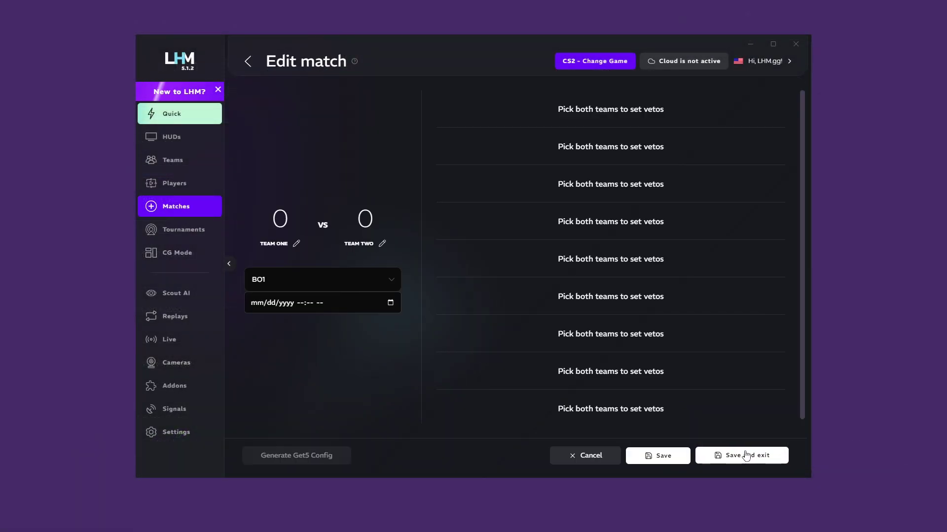
click(295, 243)
click(368, 246)
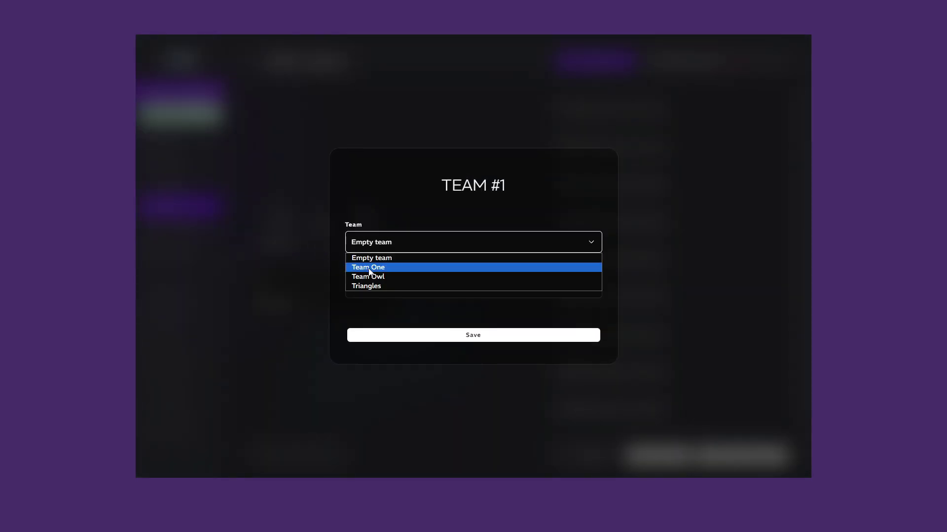
click(371, 267)
click(392, 337)
click(382, 243)
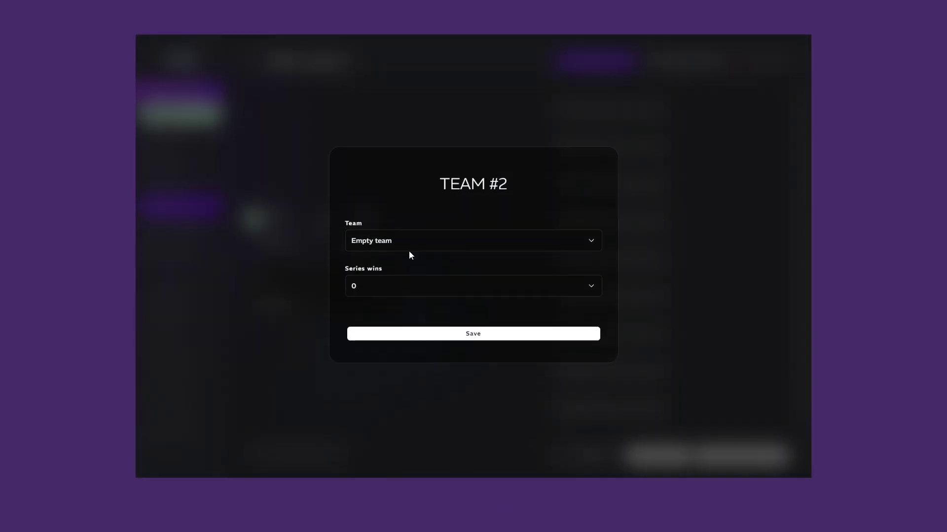
click(402, 242)
click(393, 288)
click(406, 337)
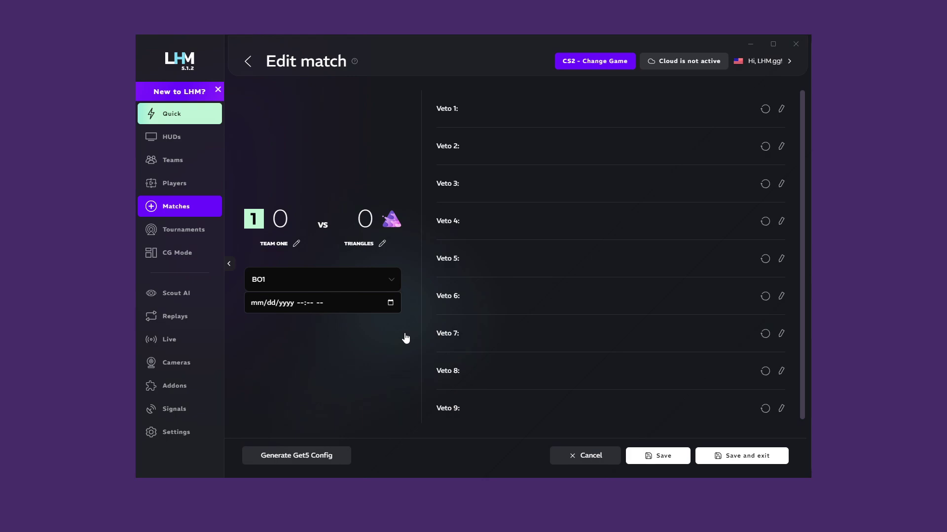
- Make the match BO3 and date it today, 01/07/2025 05:05 PM
click(317, 289)
click(297, 345)
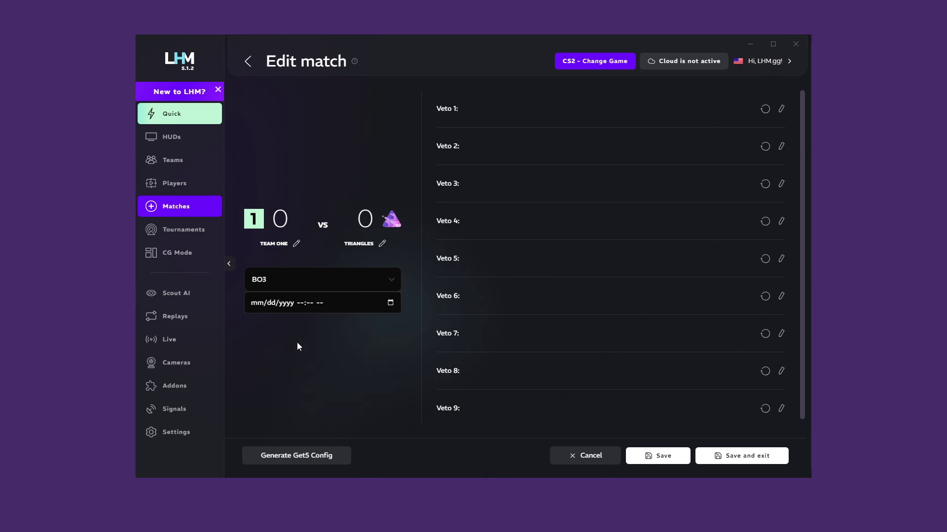
click(345, 298)
click(385, 303)
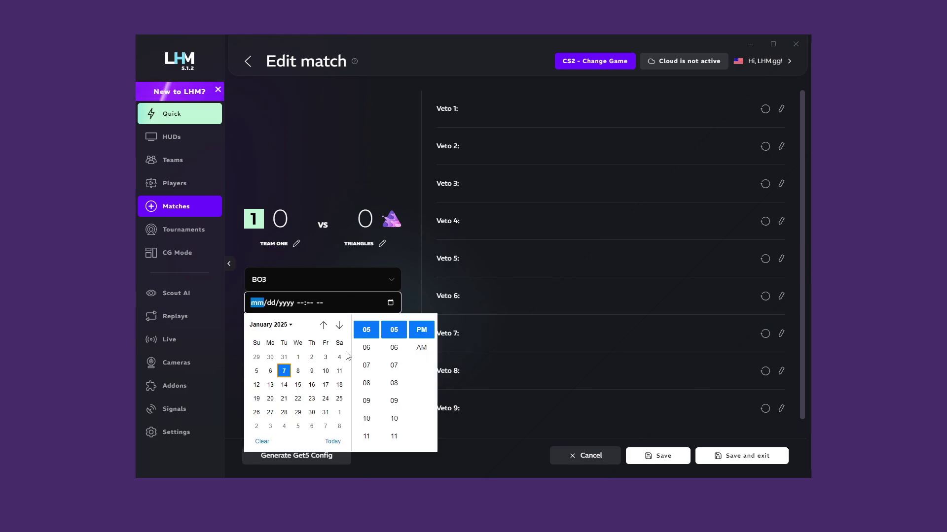
click(338, 441)
click(411, 286)
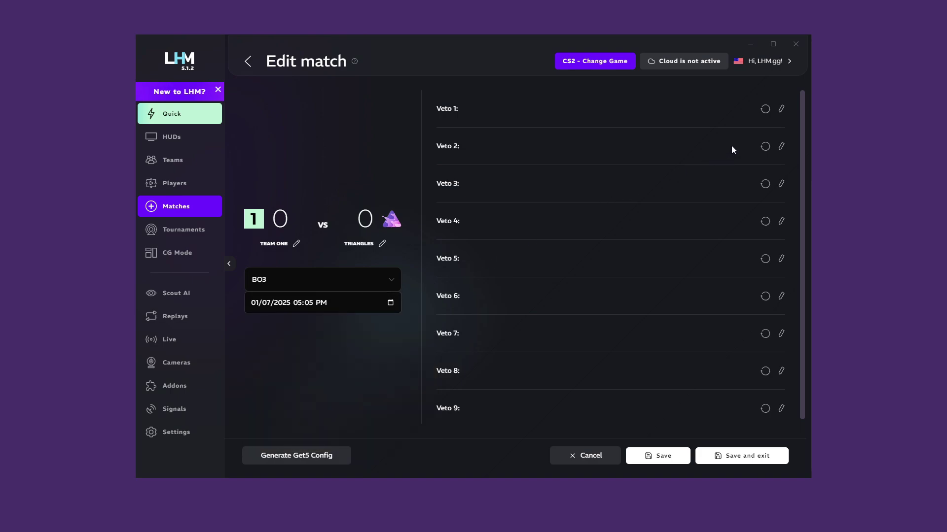
- Make the first map veto a Team One ban of Mirage
click(781, 110)
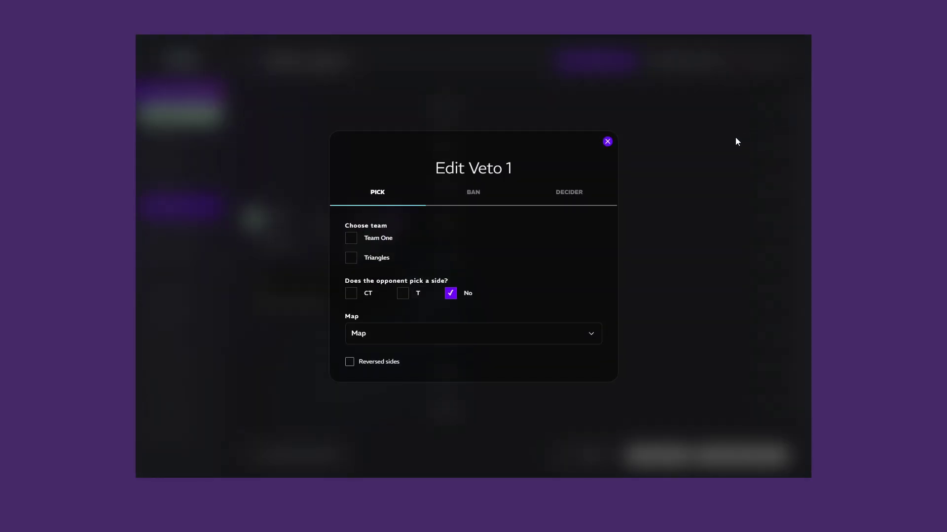
click(472, 196)
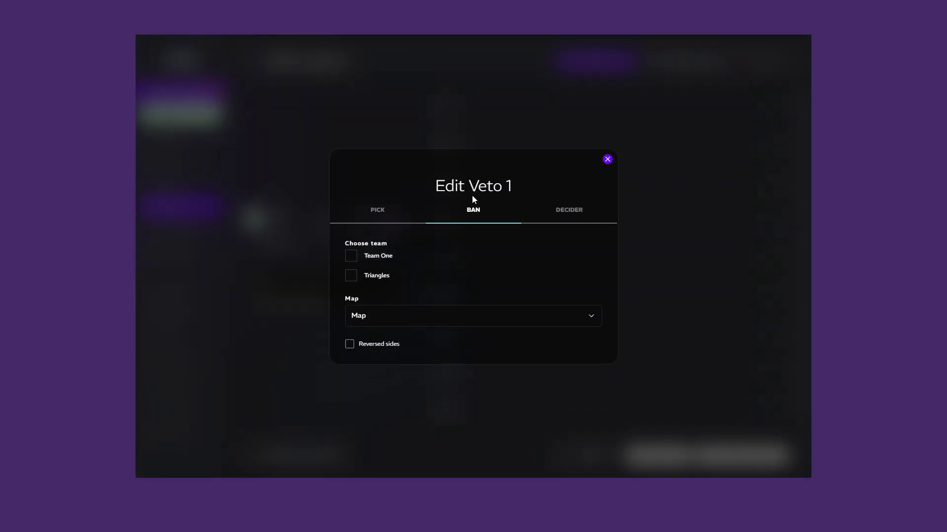
click(351, 262)
click(365, 318)
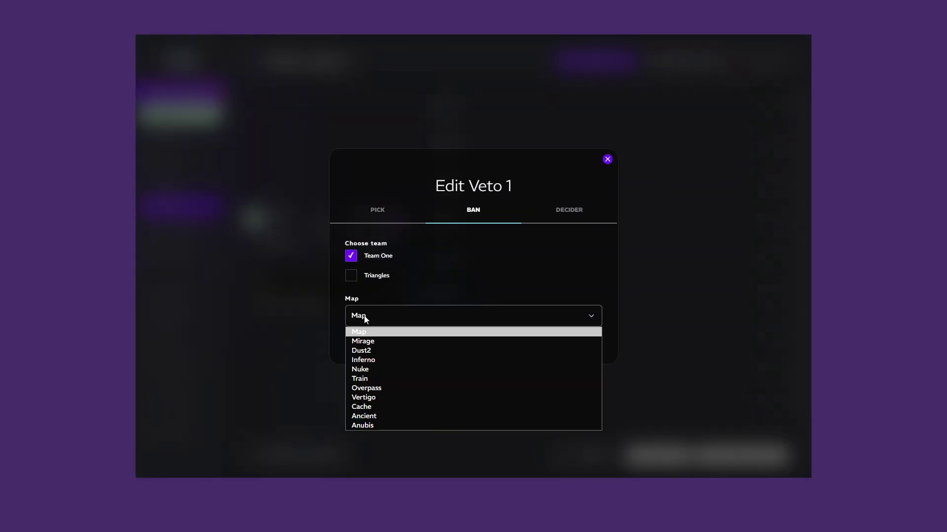
click(364, 342)
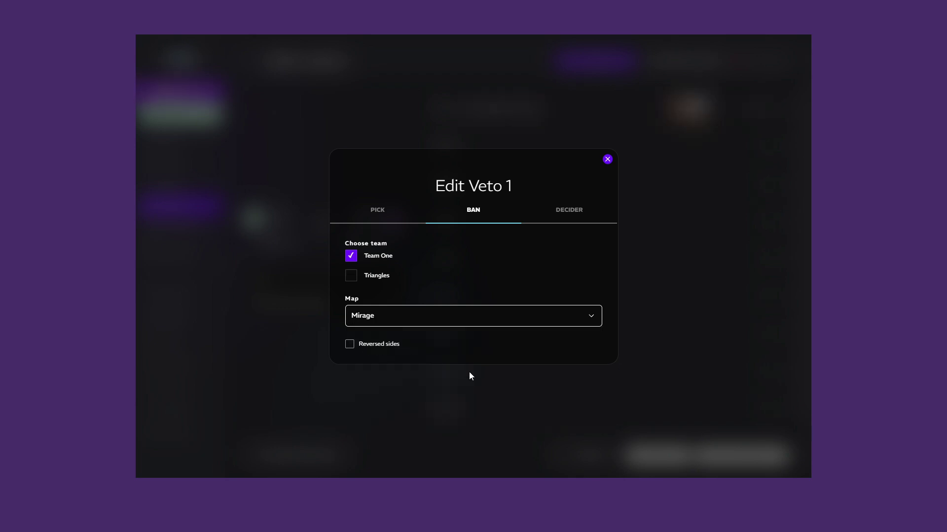
- Keep the veto, save the match, and set ONE vs TNG live
click(607, 160)
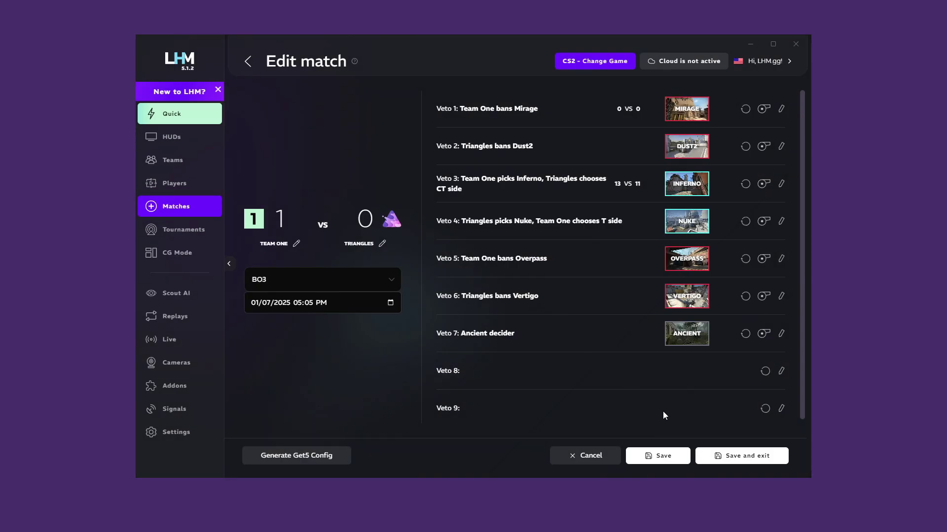
click(729, 457)
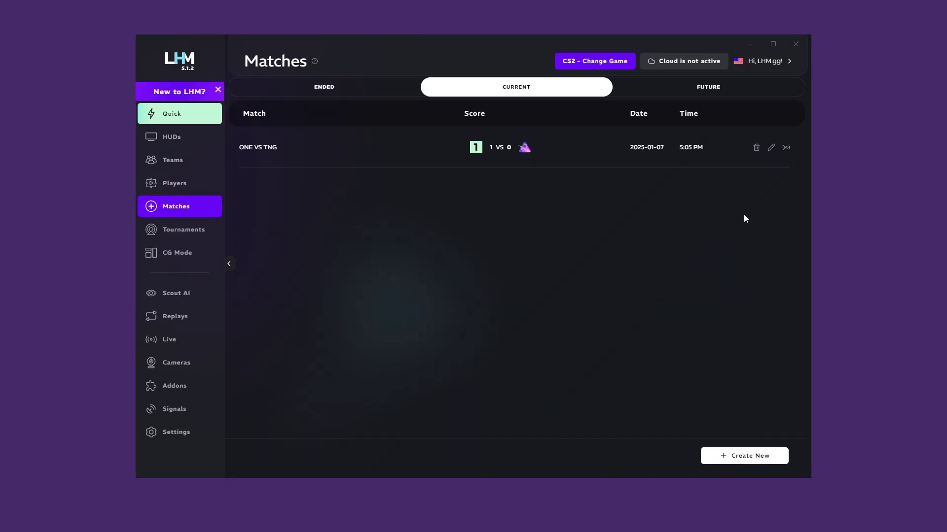
click(785, 149)
- Open CG Mode maximized and swap the Matches and Players panels
click(177, 252)
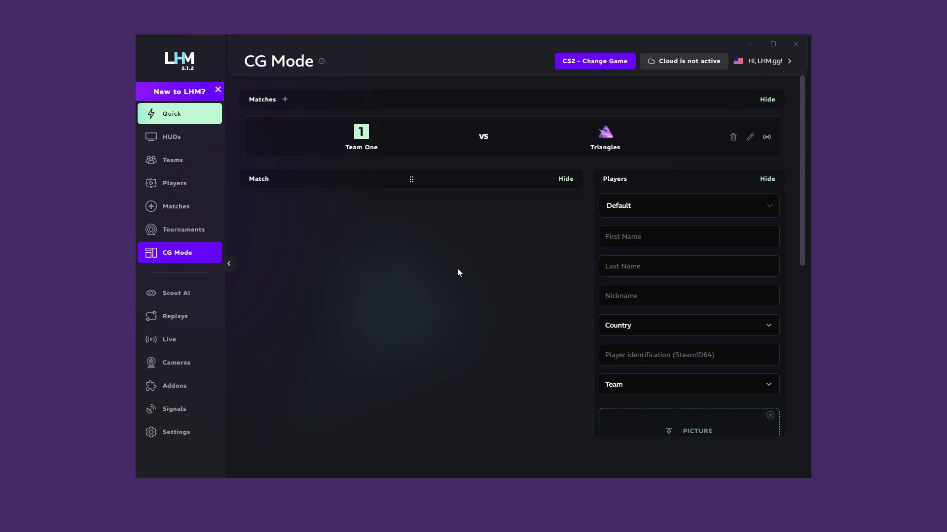
key(super+Up)
drag(719, 93, 424, 68)
drag(210, 68, 484, 146)
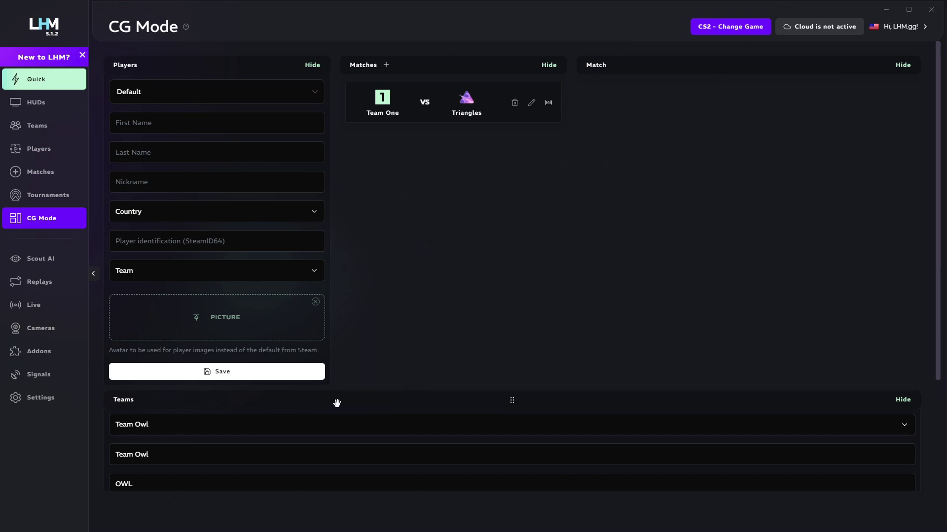
- Move the Players panel to the right column and check the saved-players list
drag(333, 401, 474, 82)
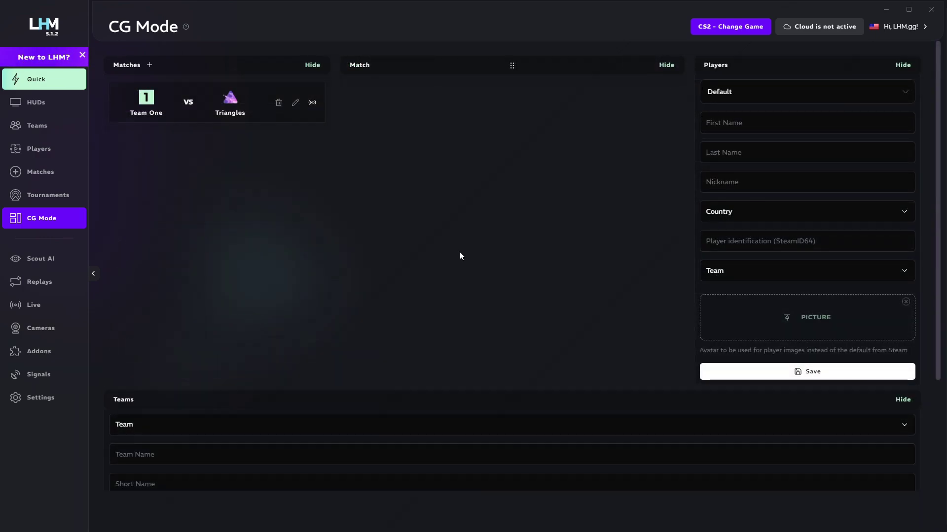
click(726, 99)
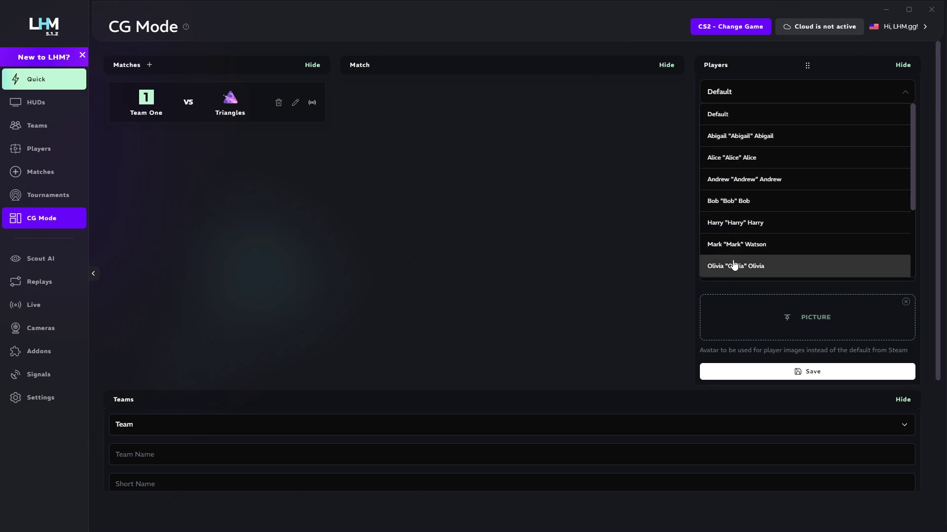
click(729, 94)
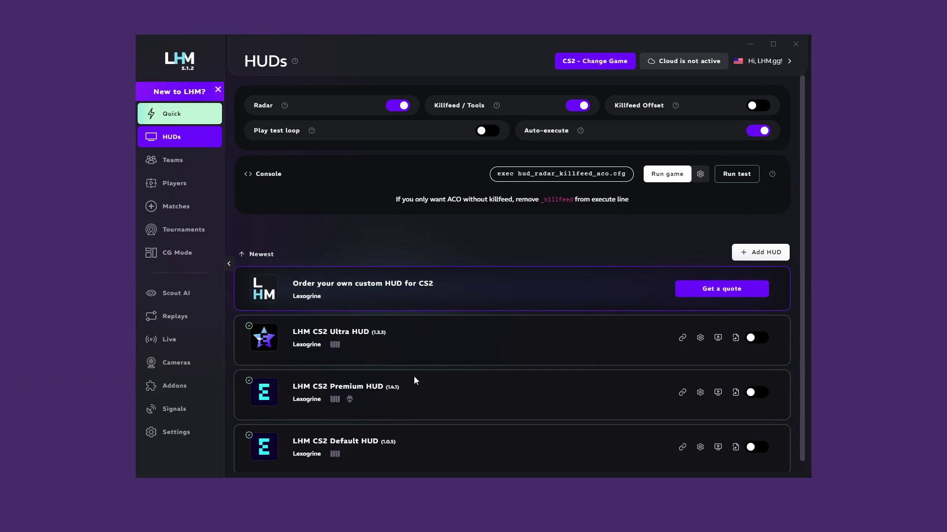
- In the Ultra HUD settings, add the YOUR SPONSOR sponsor image
click(700, 338)
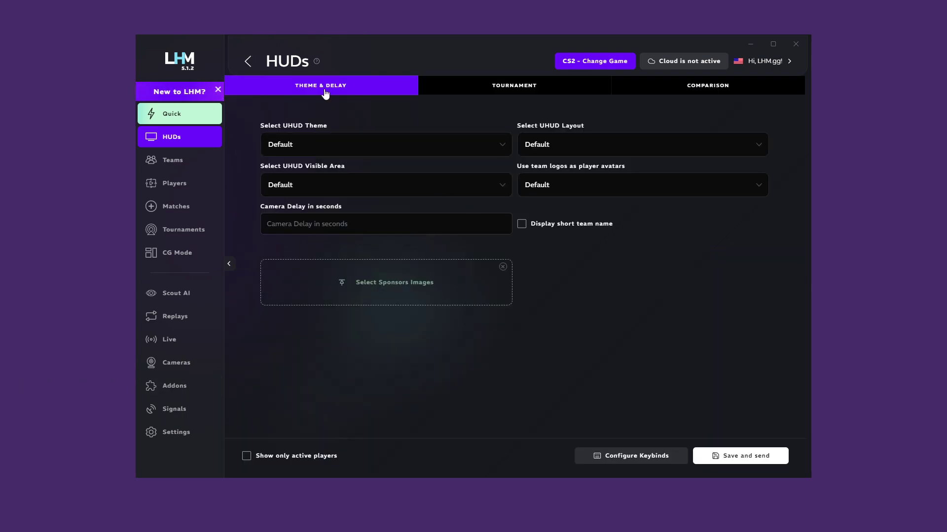
click(493, 91)
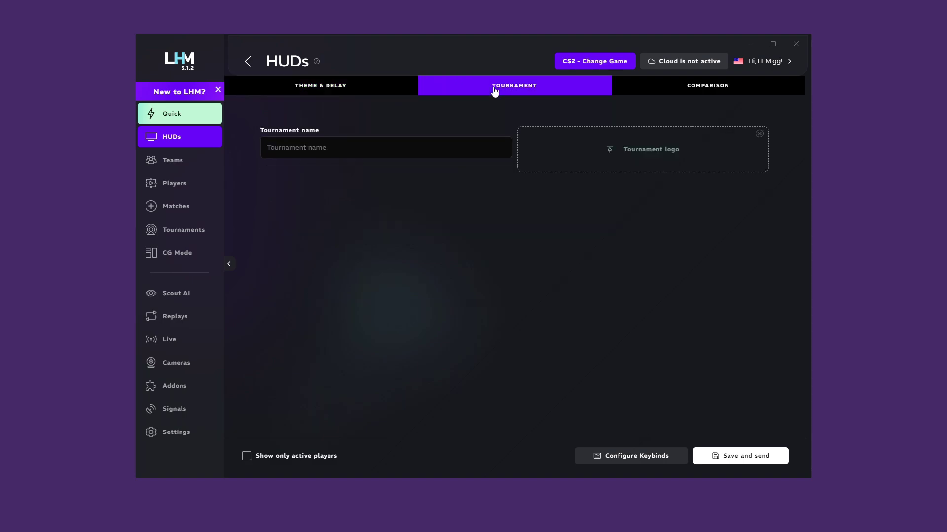
click(689, 92)
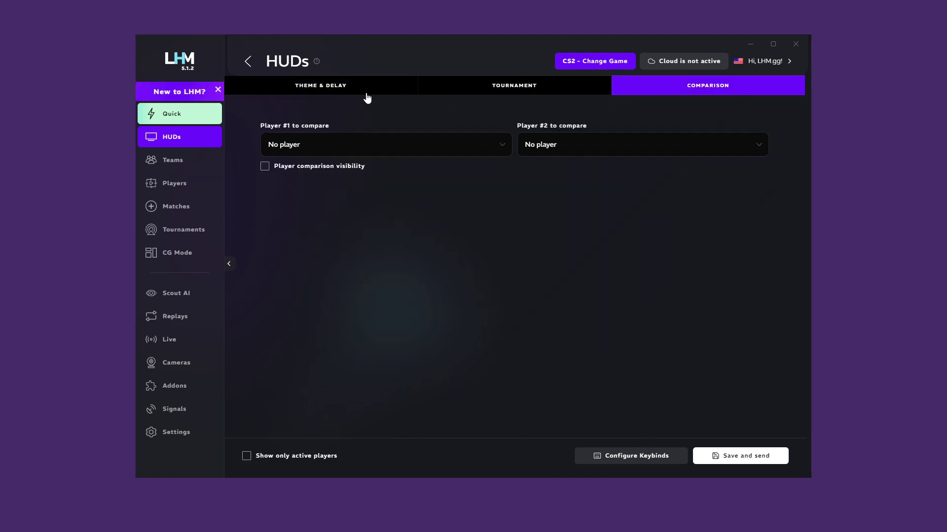
click(321, 94)
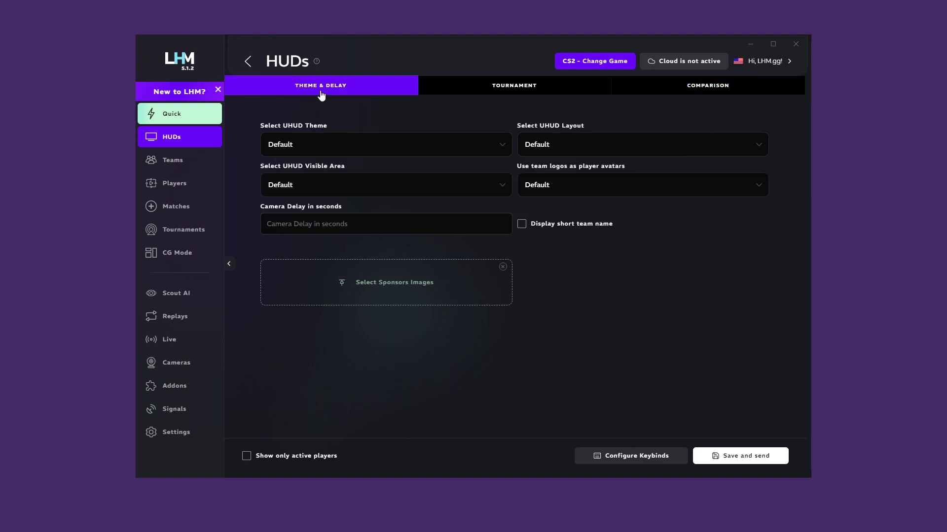
click(348, 281)
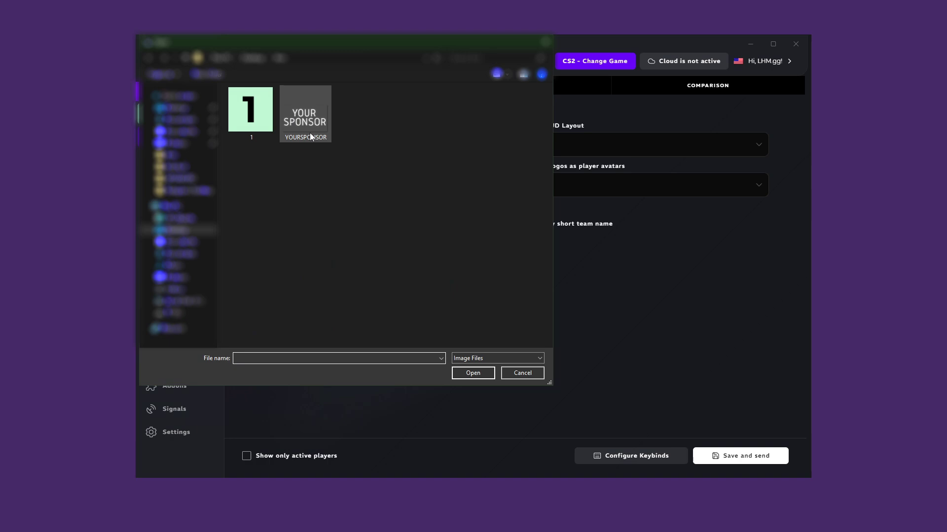
double_click(307, 121)
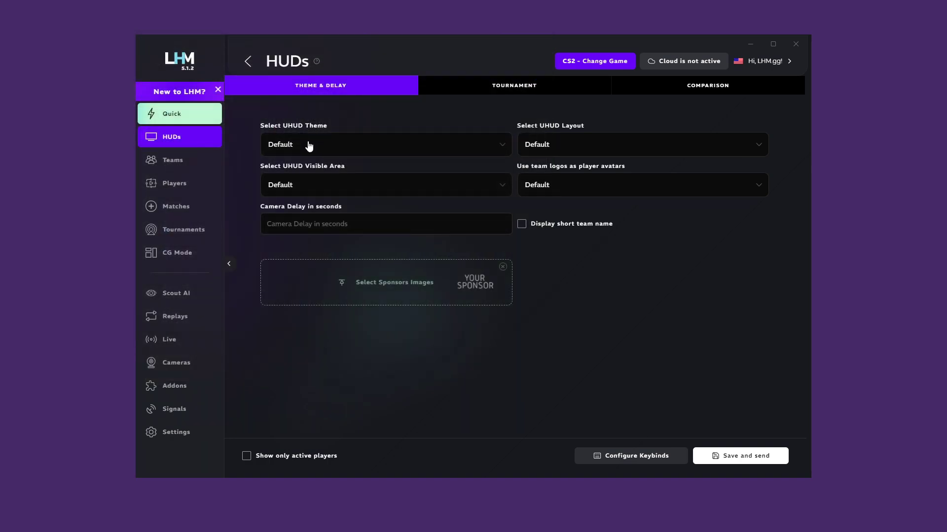
- Set the Ultra HUD theme to Red & Blue and the layout to Bottom
click(309, 146)
click(311, 213)
click(541, 147)
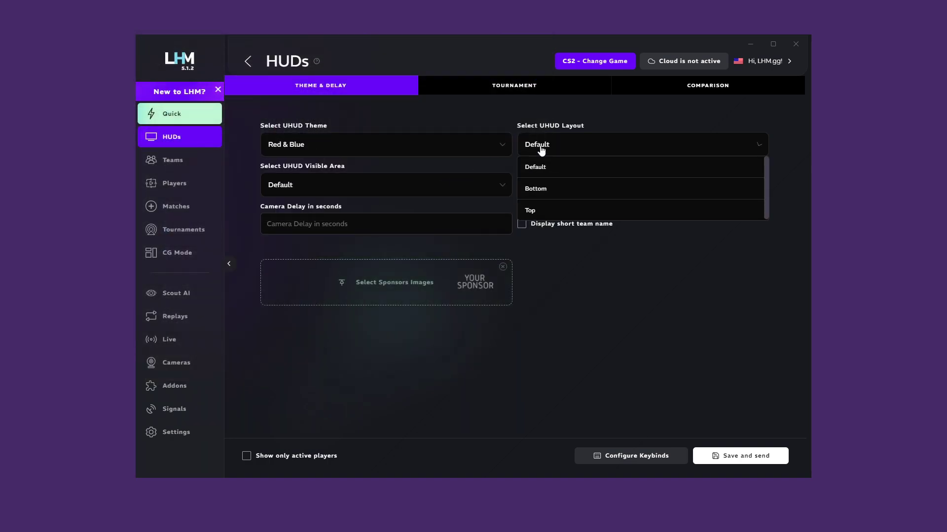
click(542, 195)
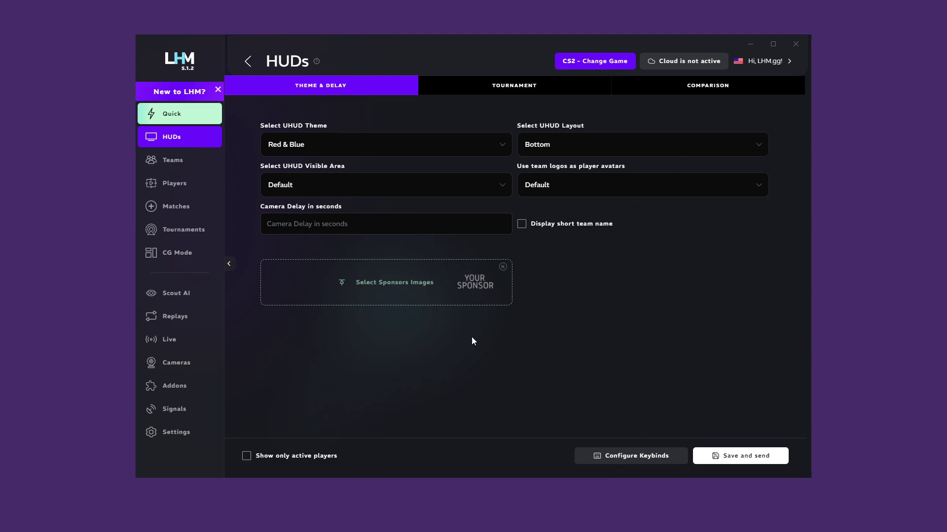
- Save the Ultra HUD settings and rebind its Toggle Veto View shortcut to LEFT ALT+V
click(728, 457)
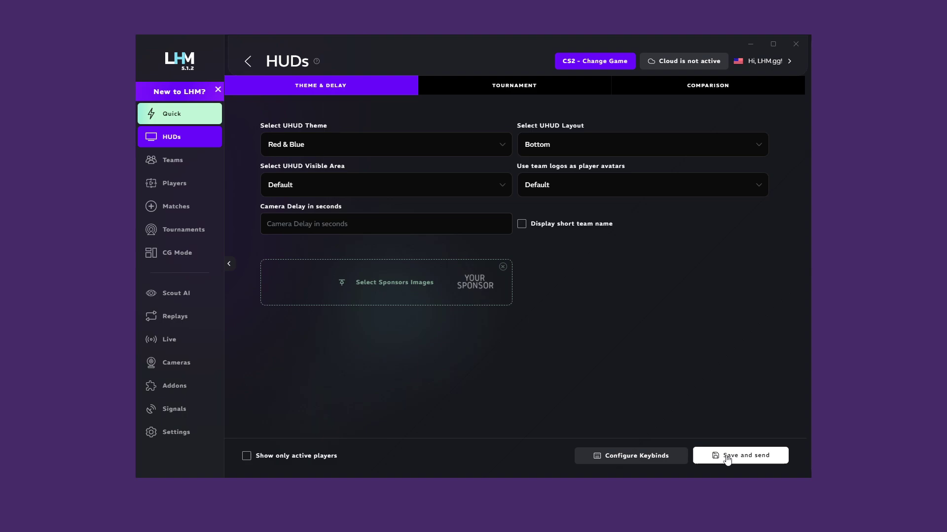
click(647, 455)
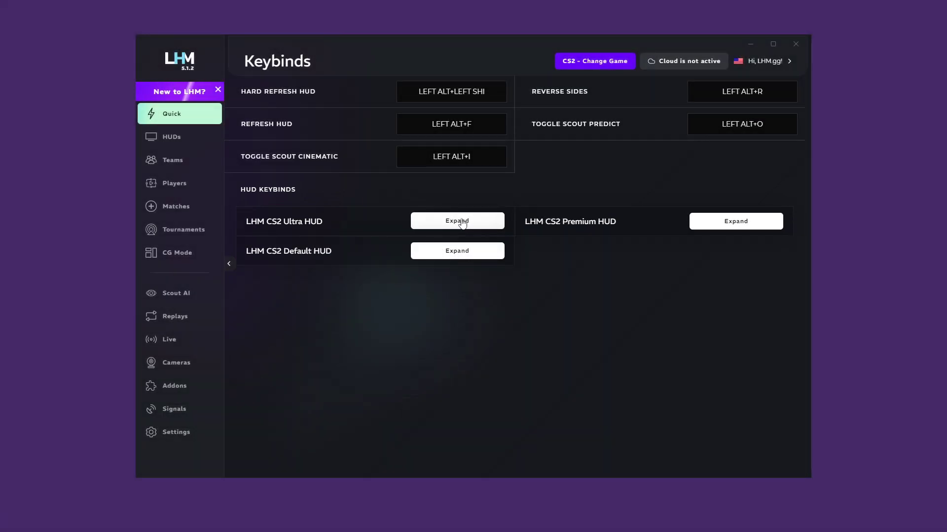
click(437, 223)
scroll(389, 259, down, 1)
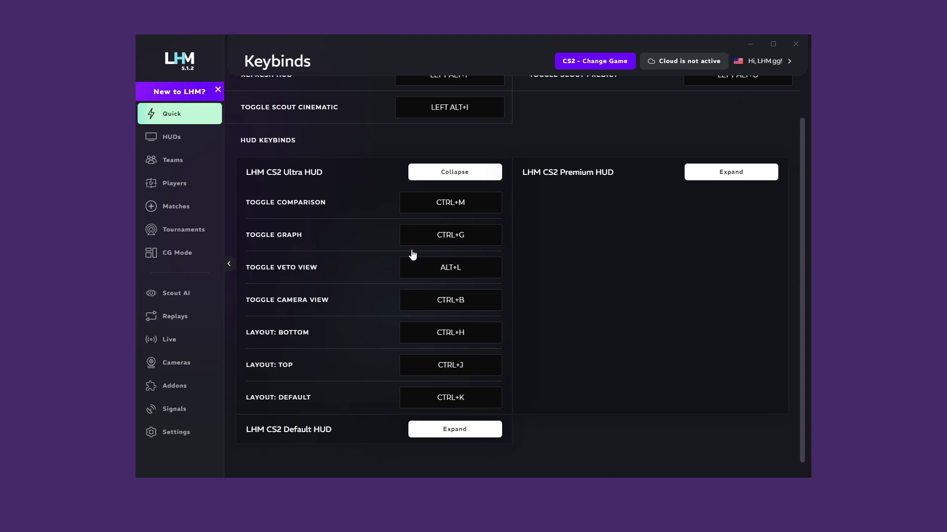
click(431, 270)
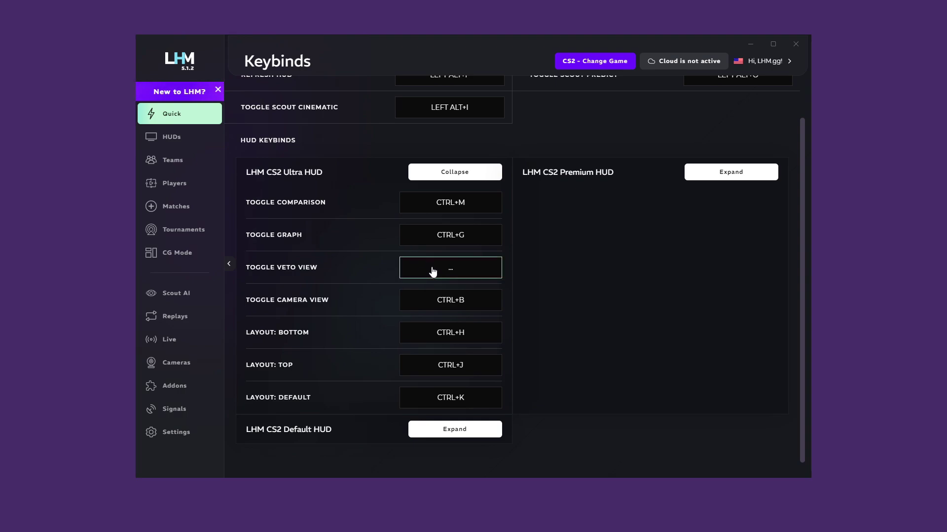
key(alt+v)
click(490, 268)
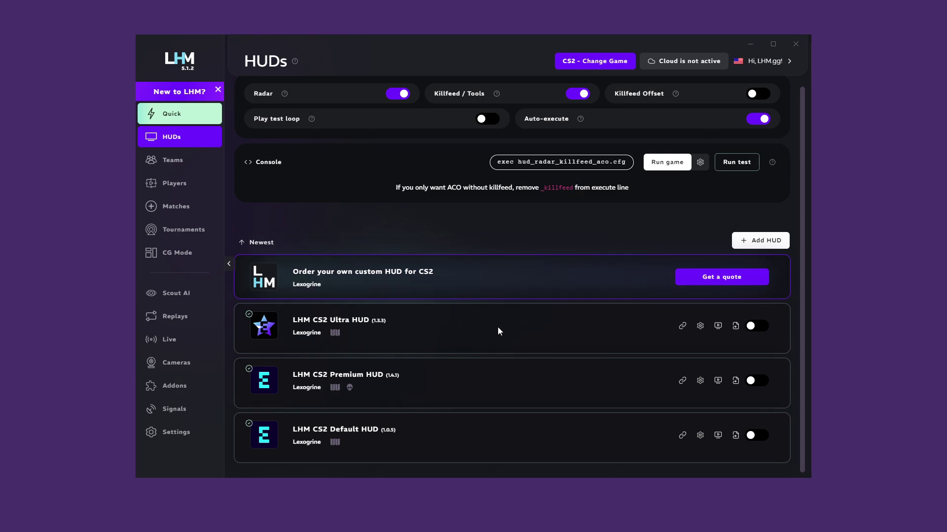
- Copy the Ultra HUD's main address and switch on its HUD keybinds
click(684, 327)
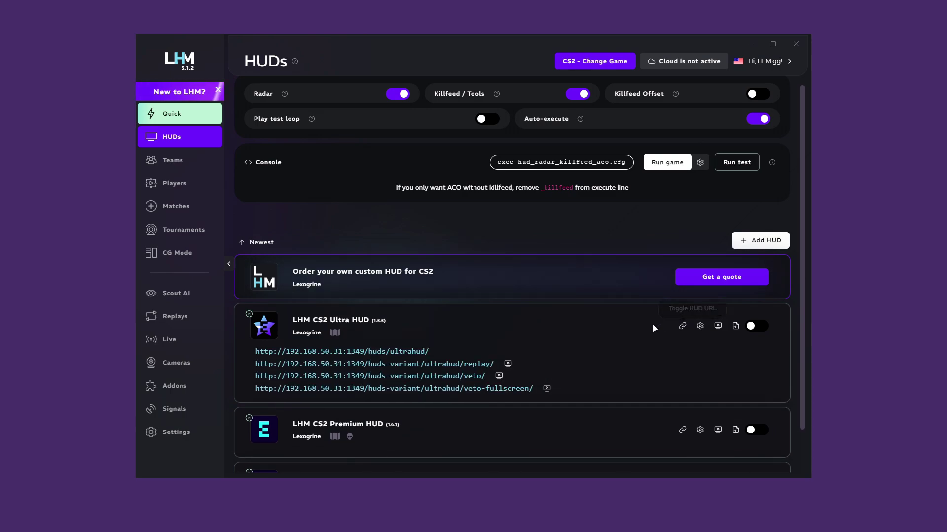
click(393, 356)
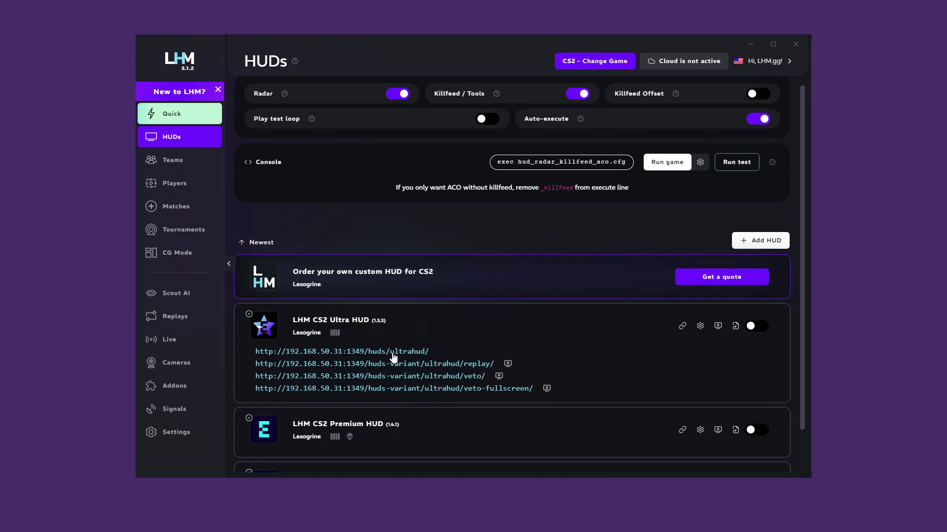
click(683, 326)
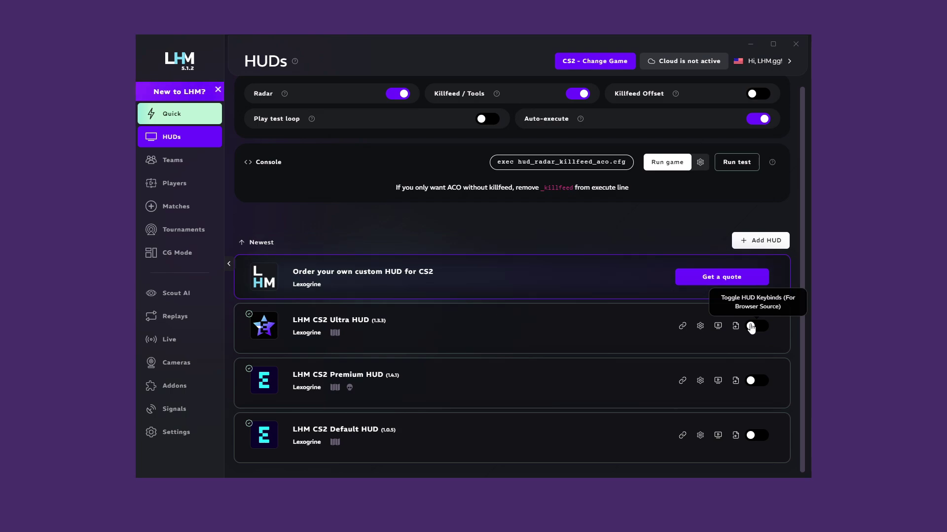
click(751, 327)
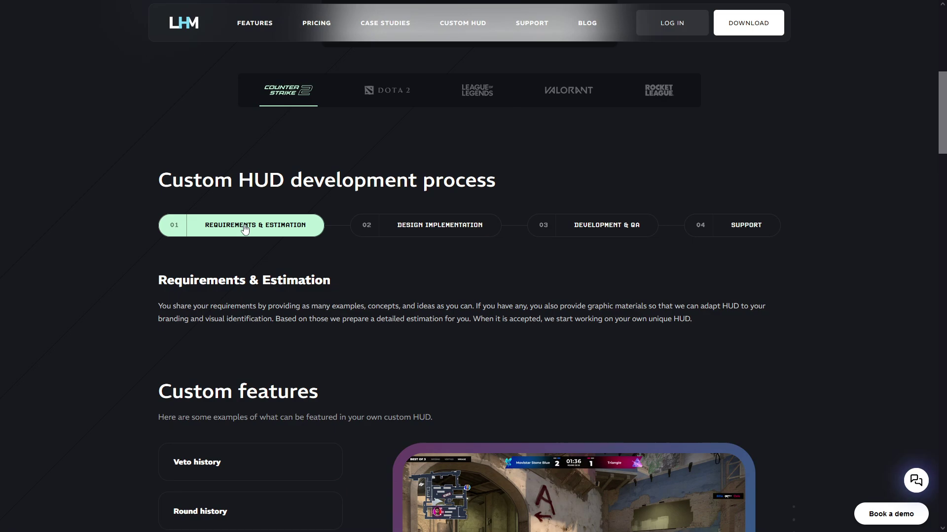
- View the Design Implementation, Development & QA, and Support stages of the custom HUD process
click(419, 226)
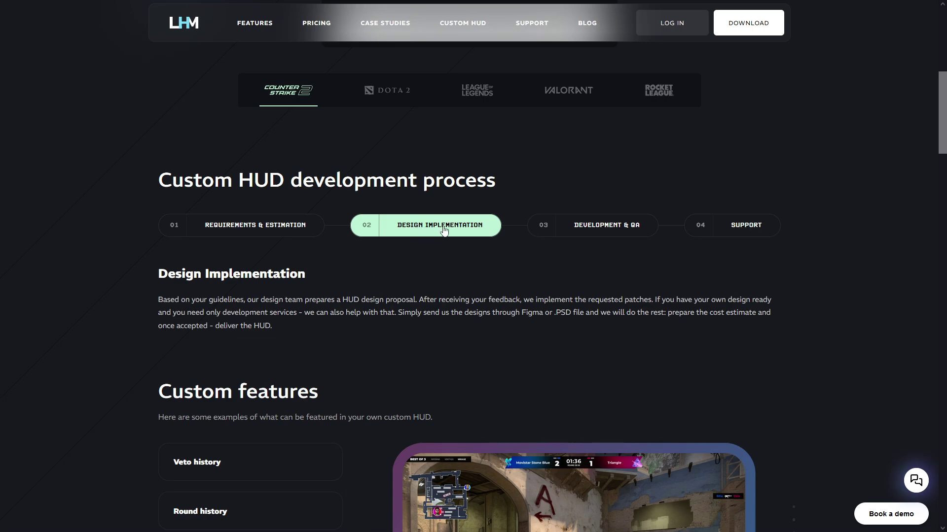
click(625, 235)
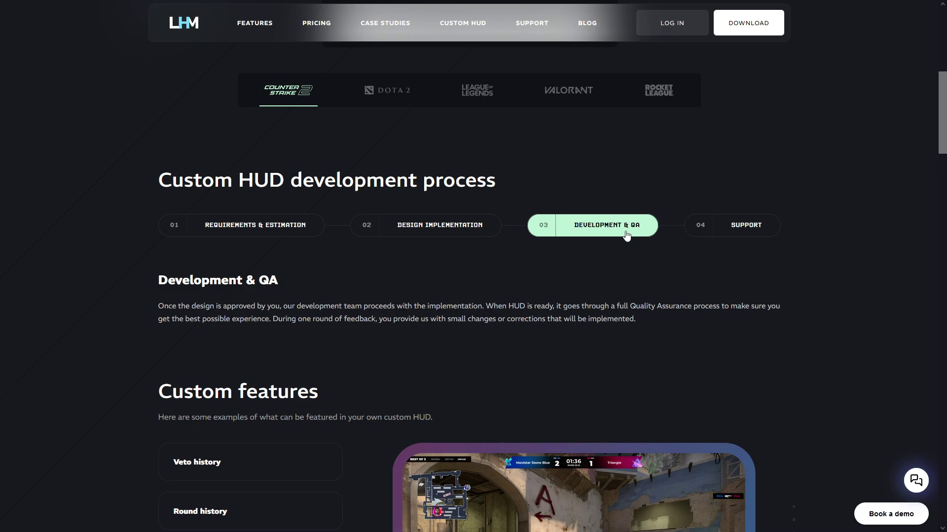
click(731, 232)
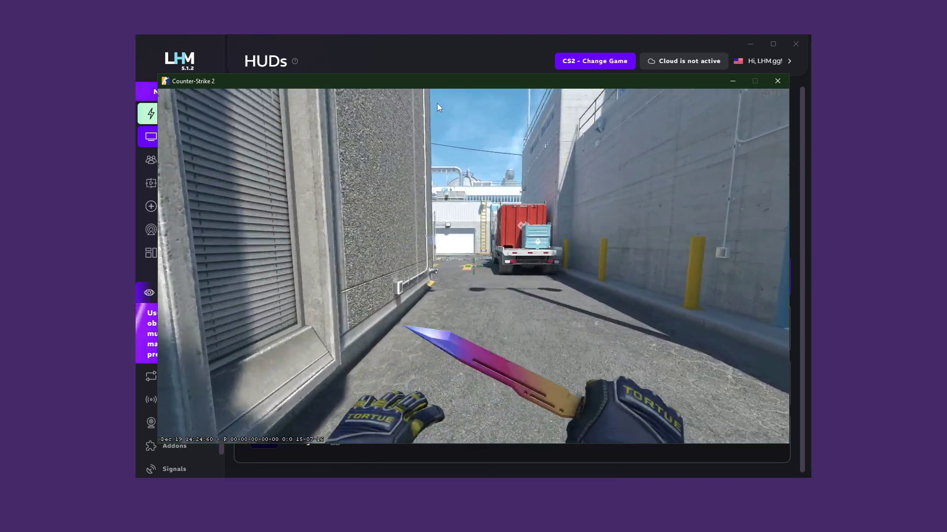
- Bring LHM over the game and start adding the first live counter-terrorist, selecting their SteamID
click(412, 50)
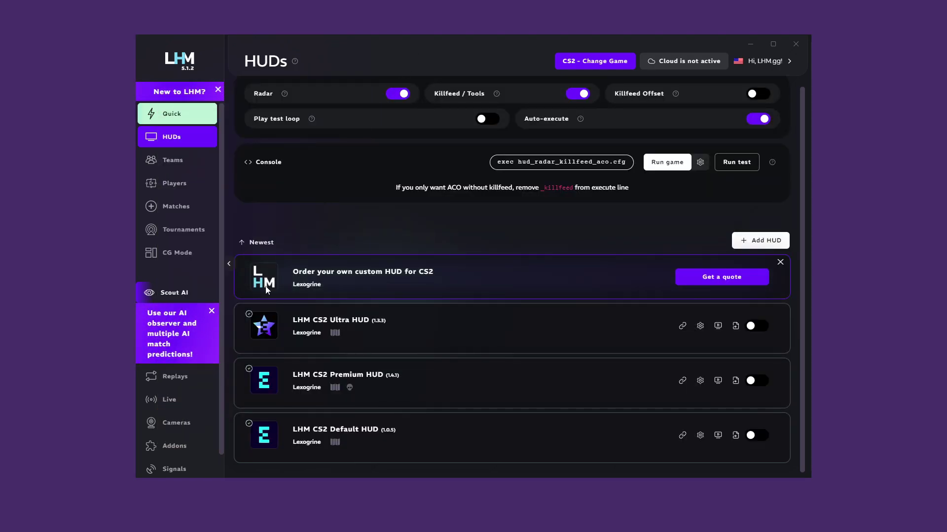
click(179, 409)
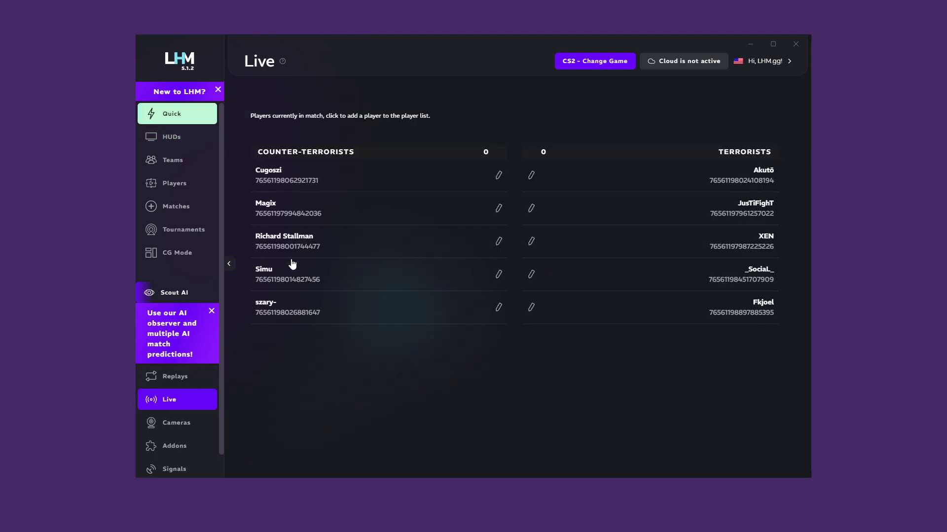
click(318, 176)
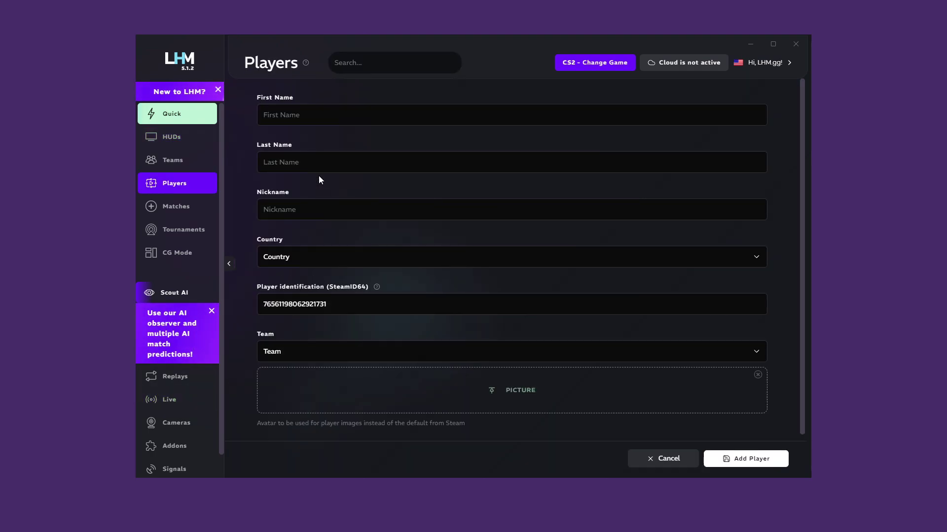
double_click(318, 305)
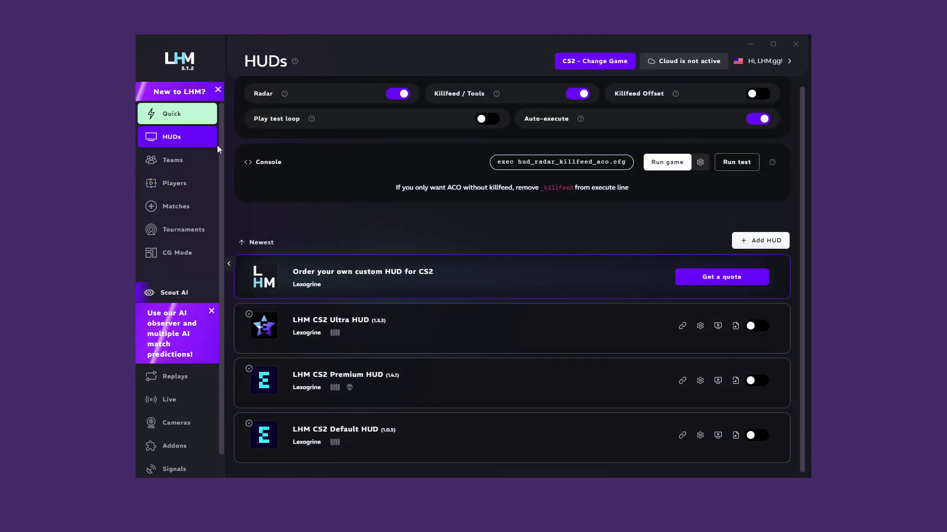
- Start a Quick match of Team One versus 'Team Two' with short name 'TWO'
click(189, 119)
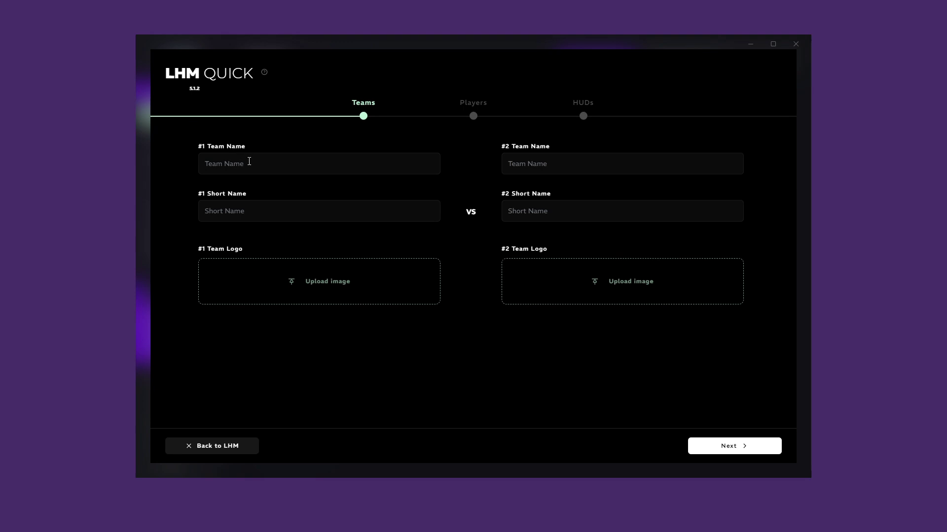
click(249, 161)
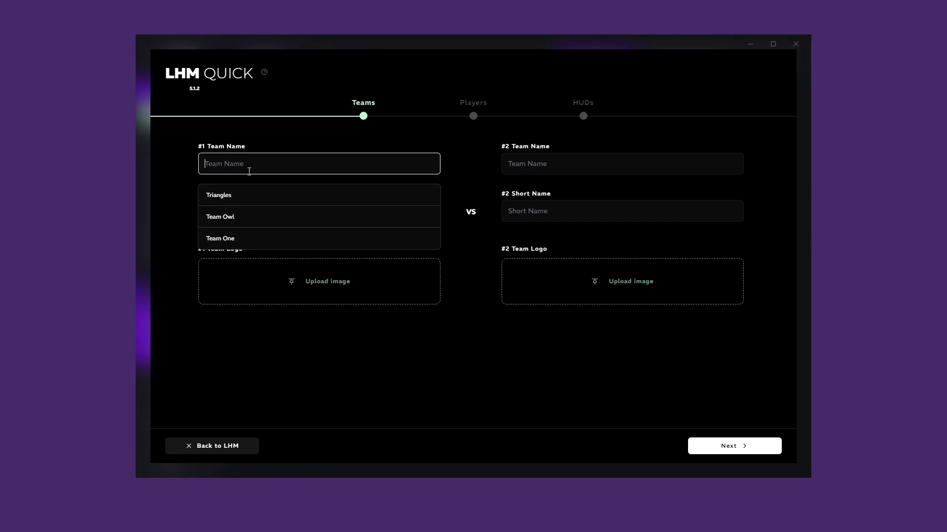
click(241, 234)
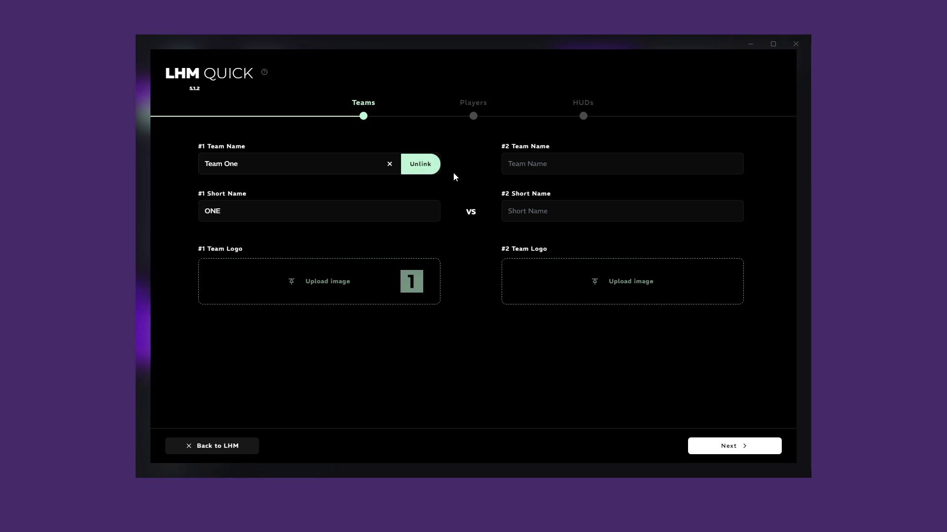
click(525, 163)
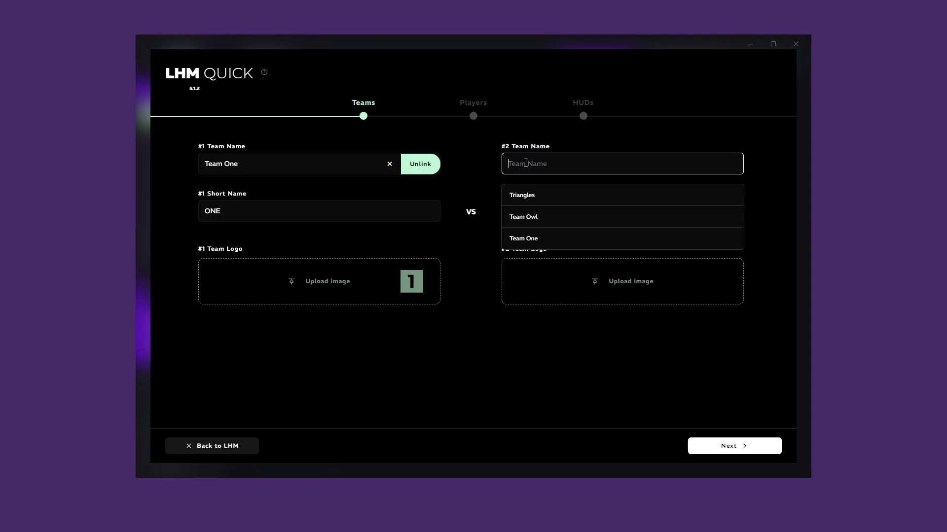
text(Team Two)
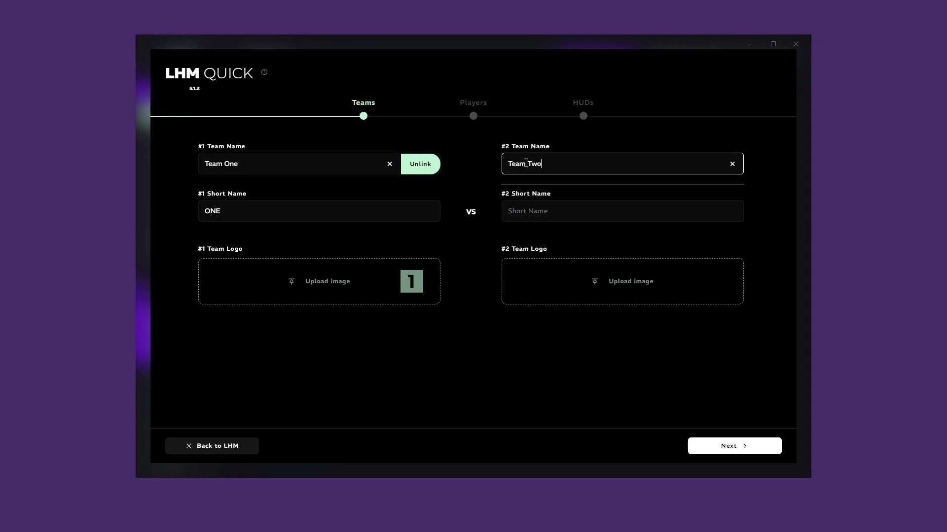
click(528, 211)
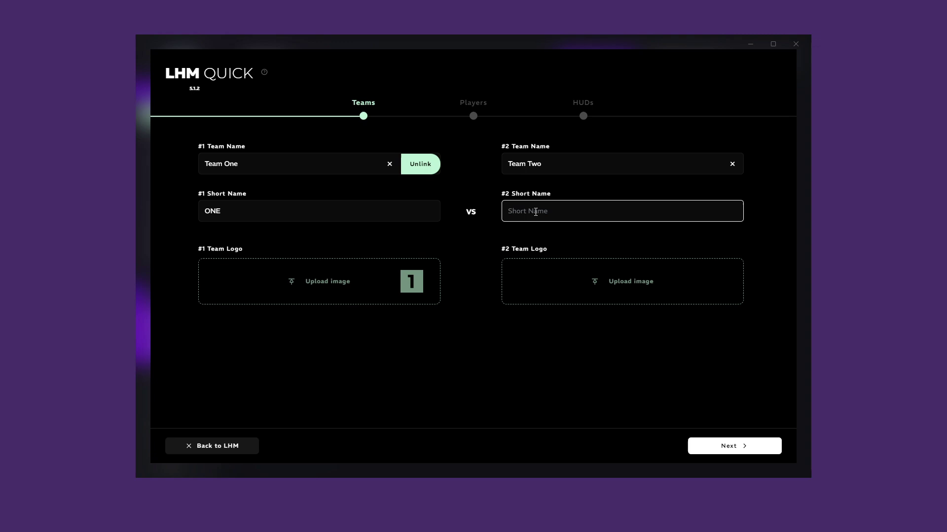
text(TWO)
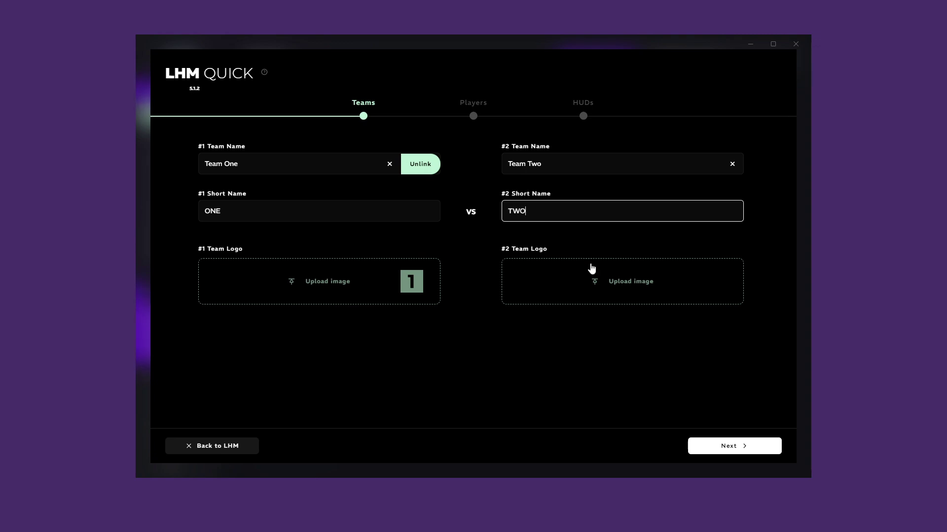
- Fill both rosters with live data and save Team One's first player's details
click(730, 448)
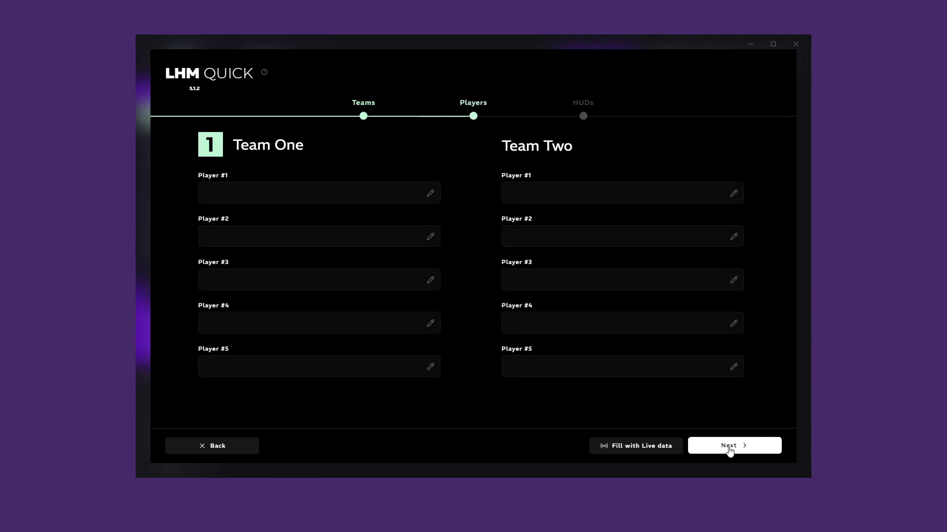
click(650, 446)
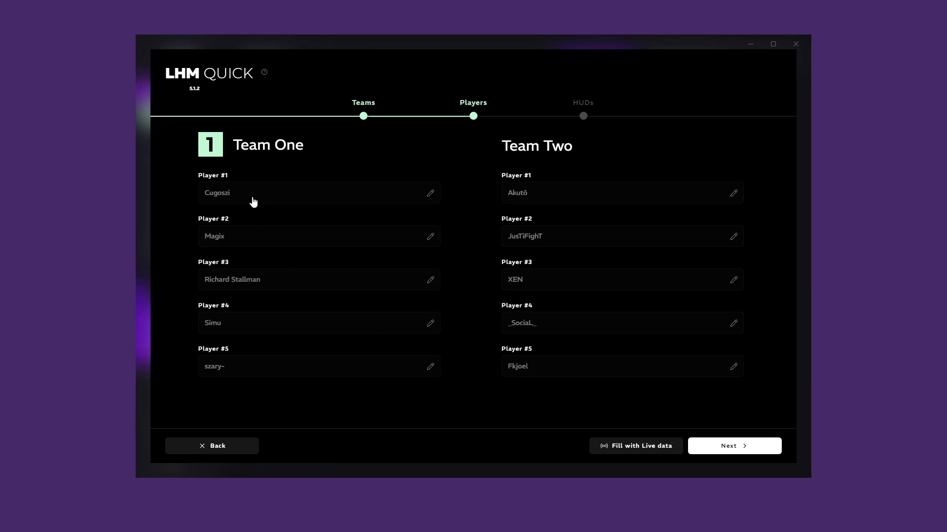
click(429, 196)
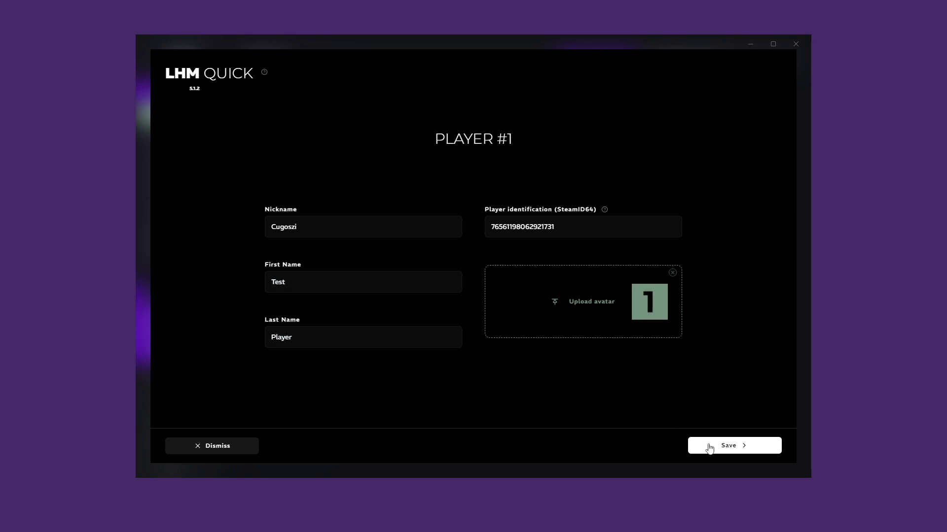
click(705, 446)
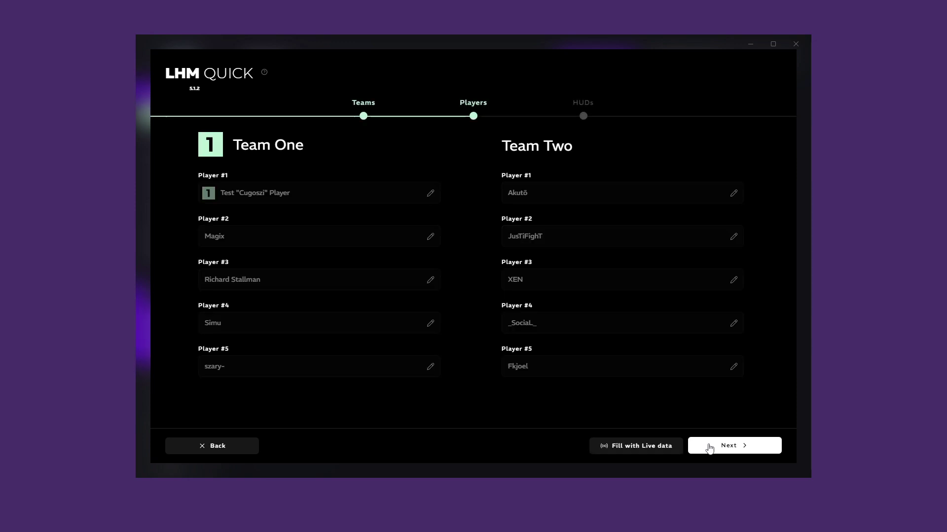
click(709, 447)
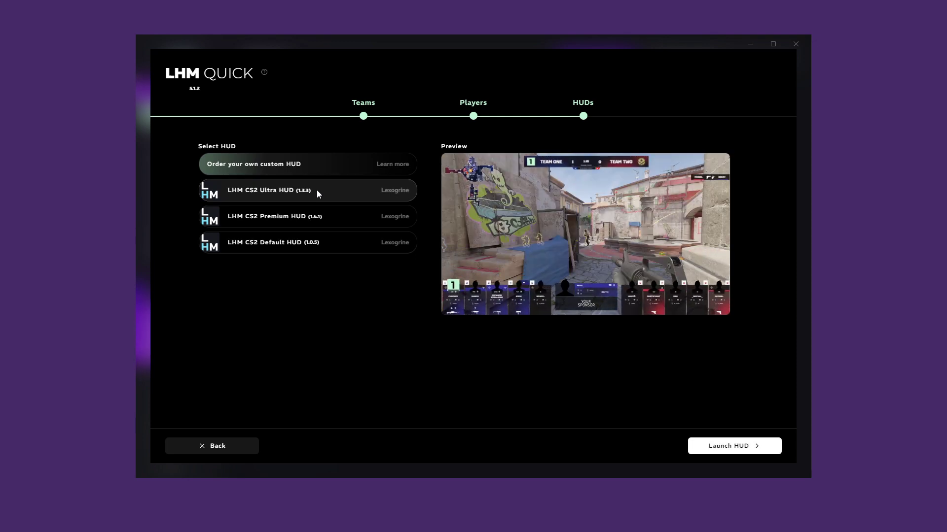
- Launch the Ultra HUD and minimize the Quick window to reveal CS2 under the overlay
click(712, 446)
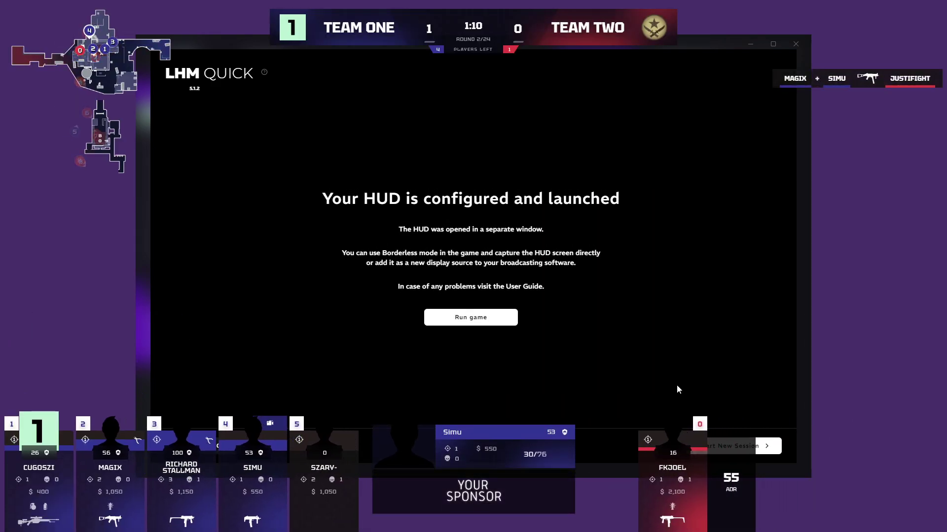
click(748, 45)
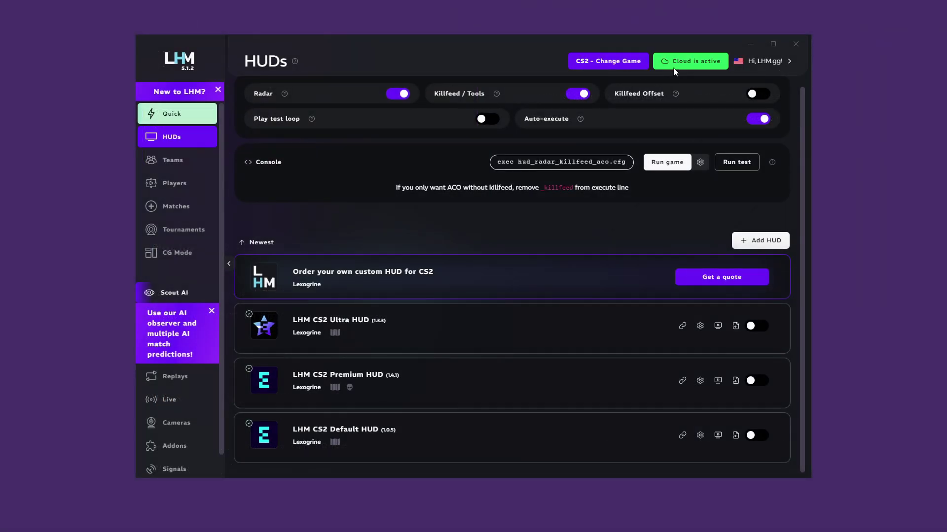
- Open the cloud Synchronization prompt from the 'Cloud is not active' button
click(673, 69)
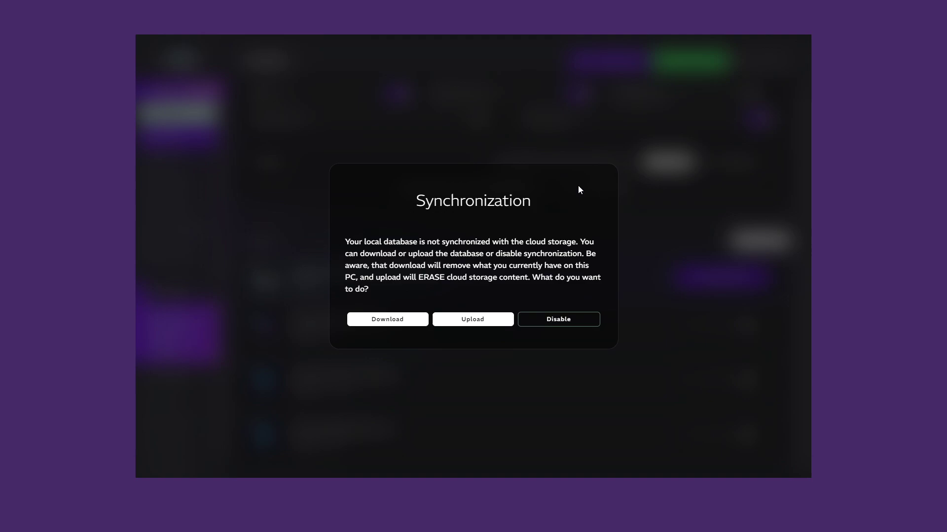
- Upload the local database to cloud sync and display the Ultra HUD overlay over Counter-Strike 2
click(481, 321)
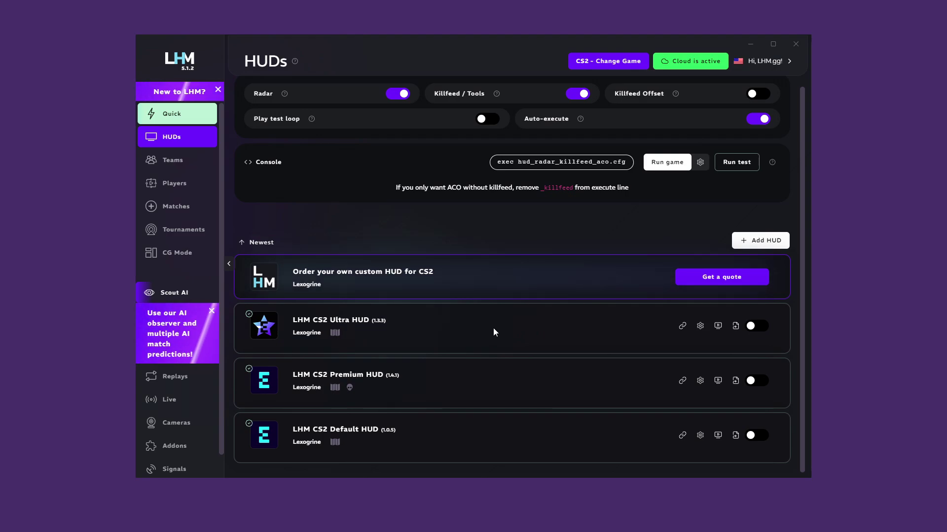
click(718, 326)
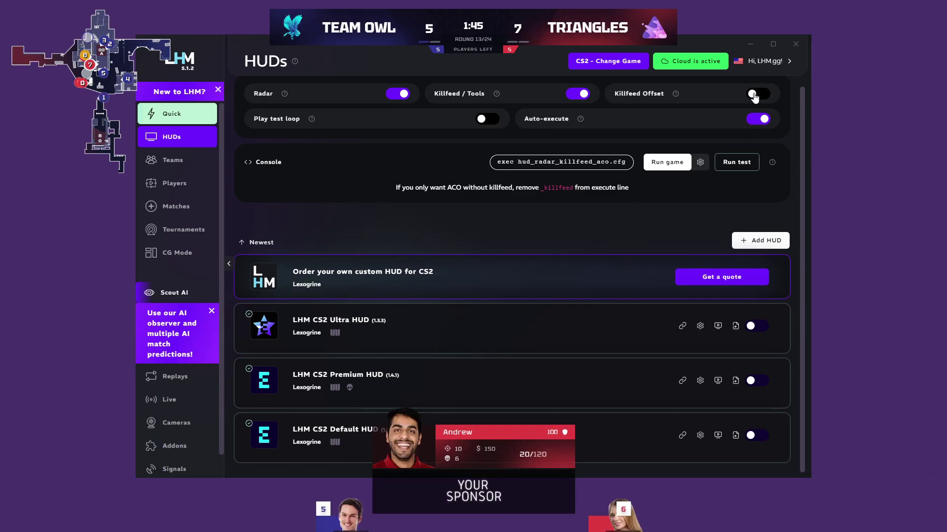
click(750, 43)
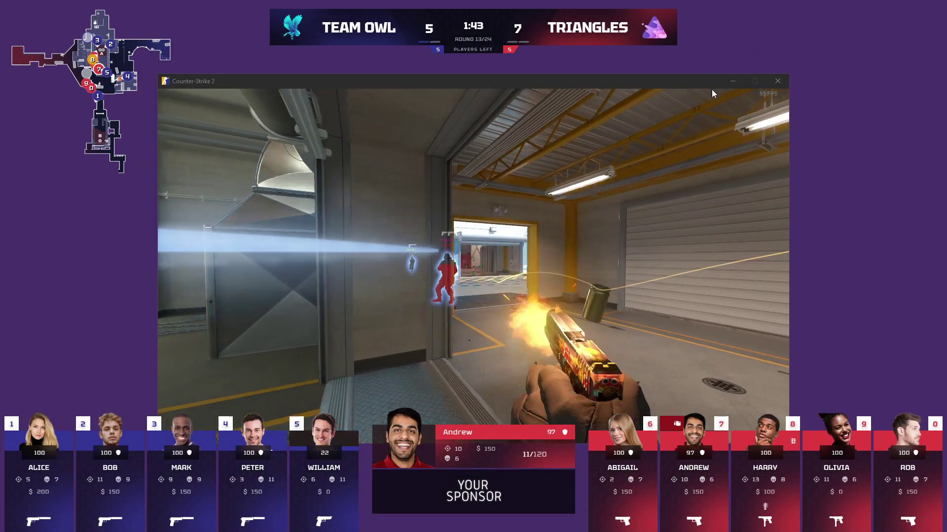